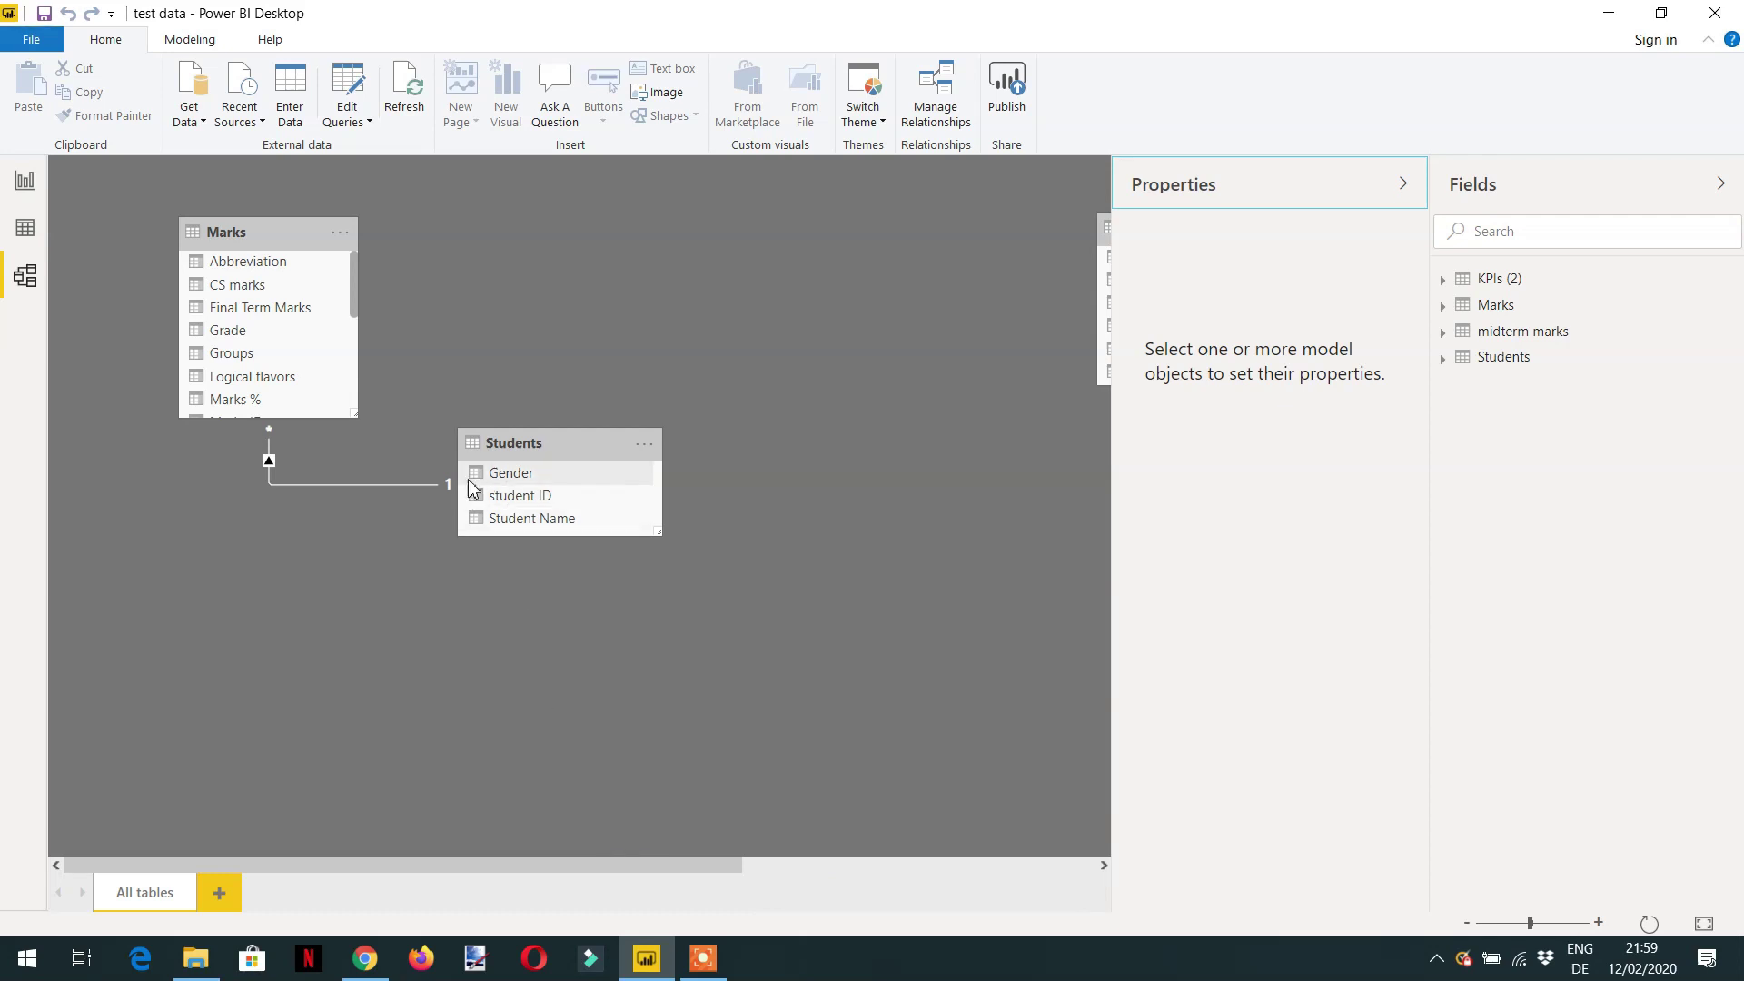
- Move the Students table card closer to Marks, then browse the Students and Marks data rows
drag(511, 451, 543, 385)
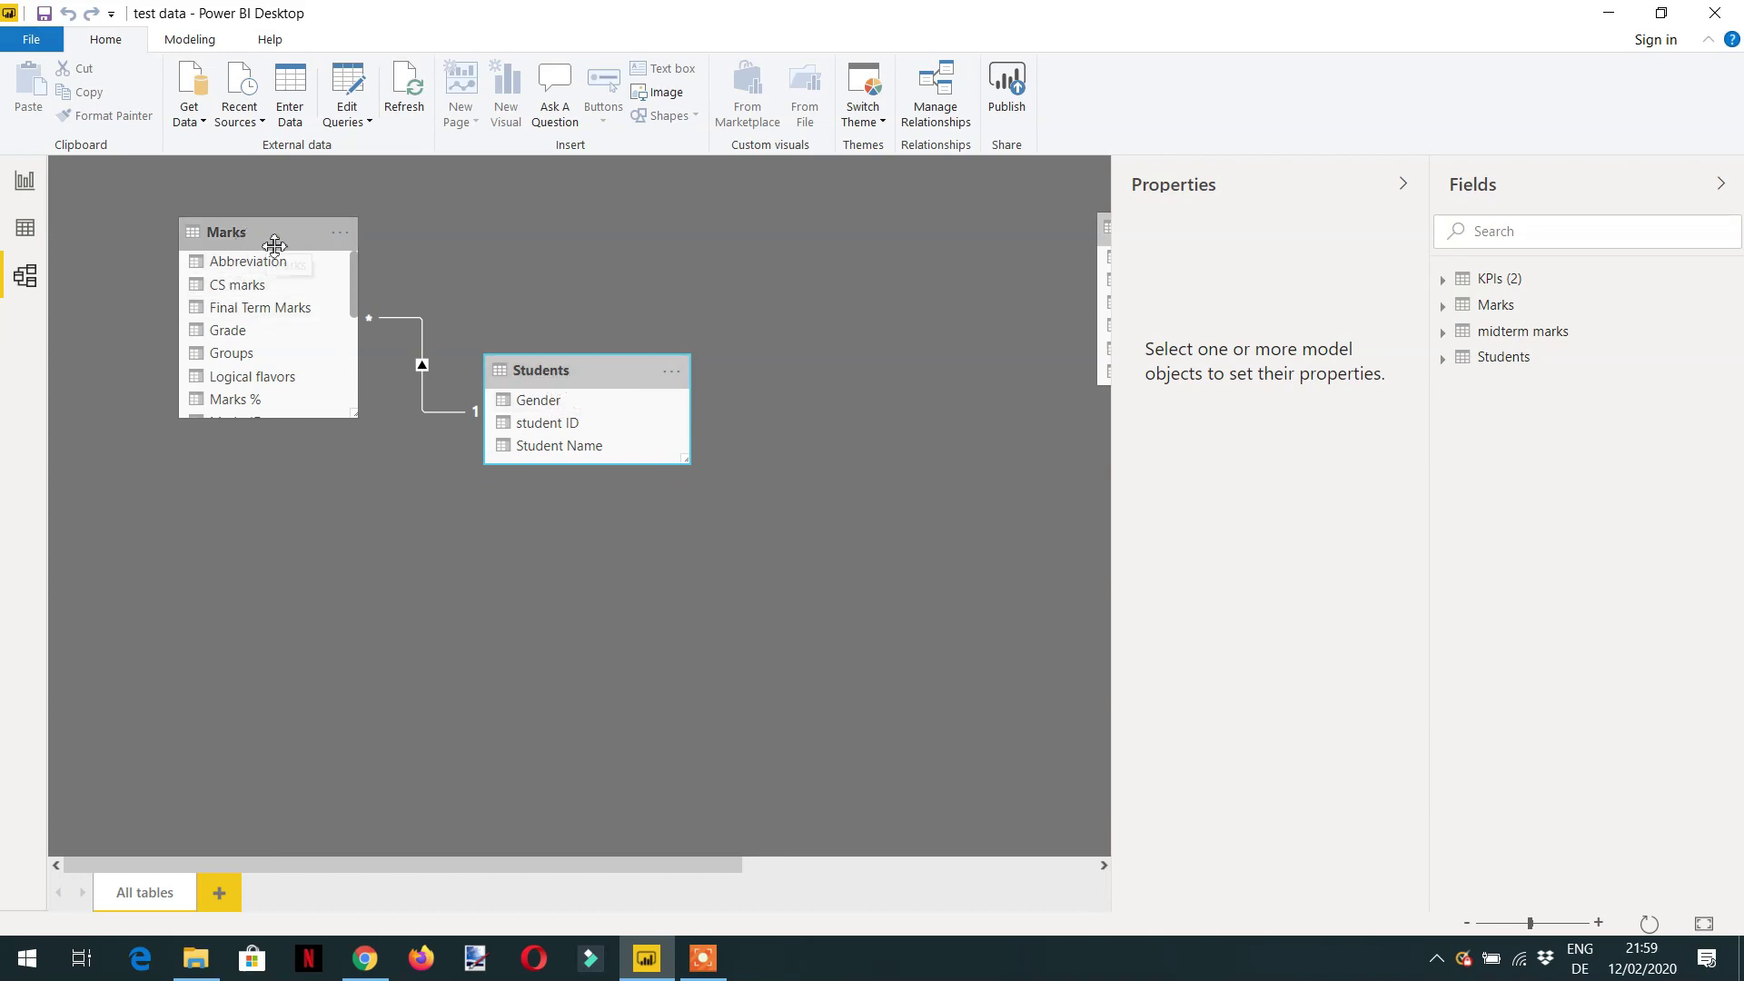
click(26, 228)
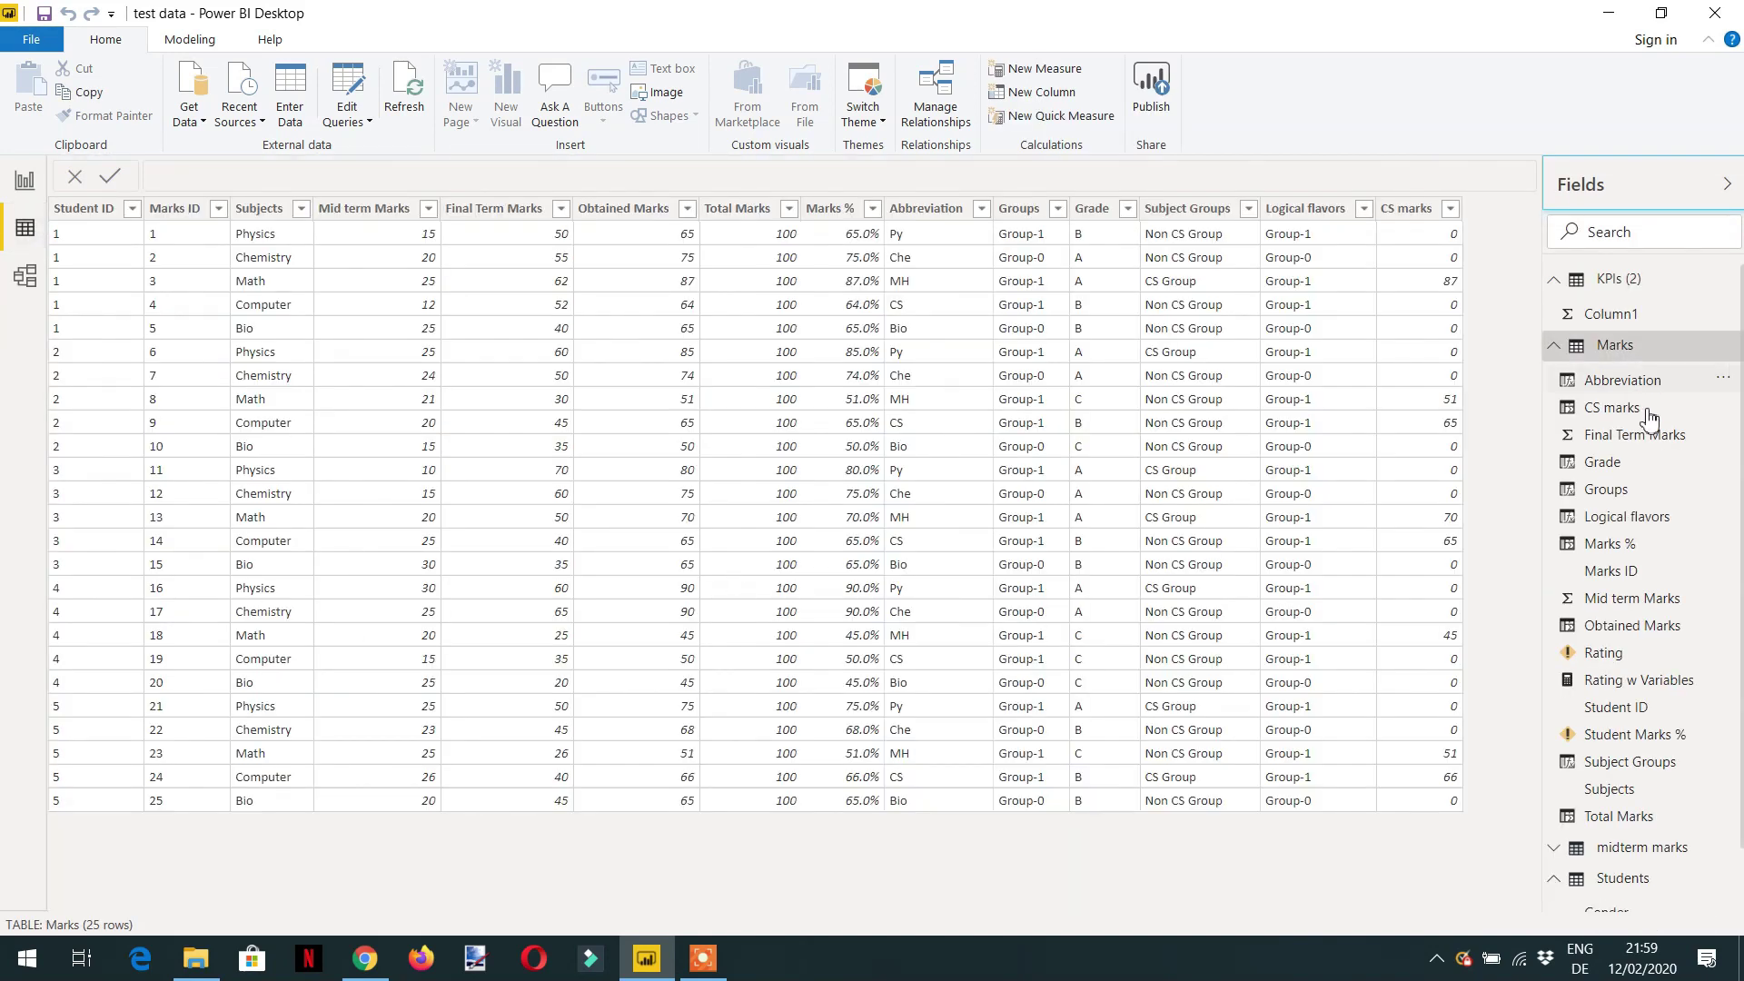
click(1553, 345)
click(1600, 408)
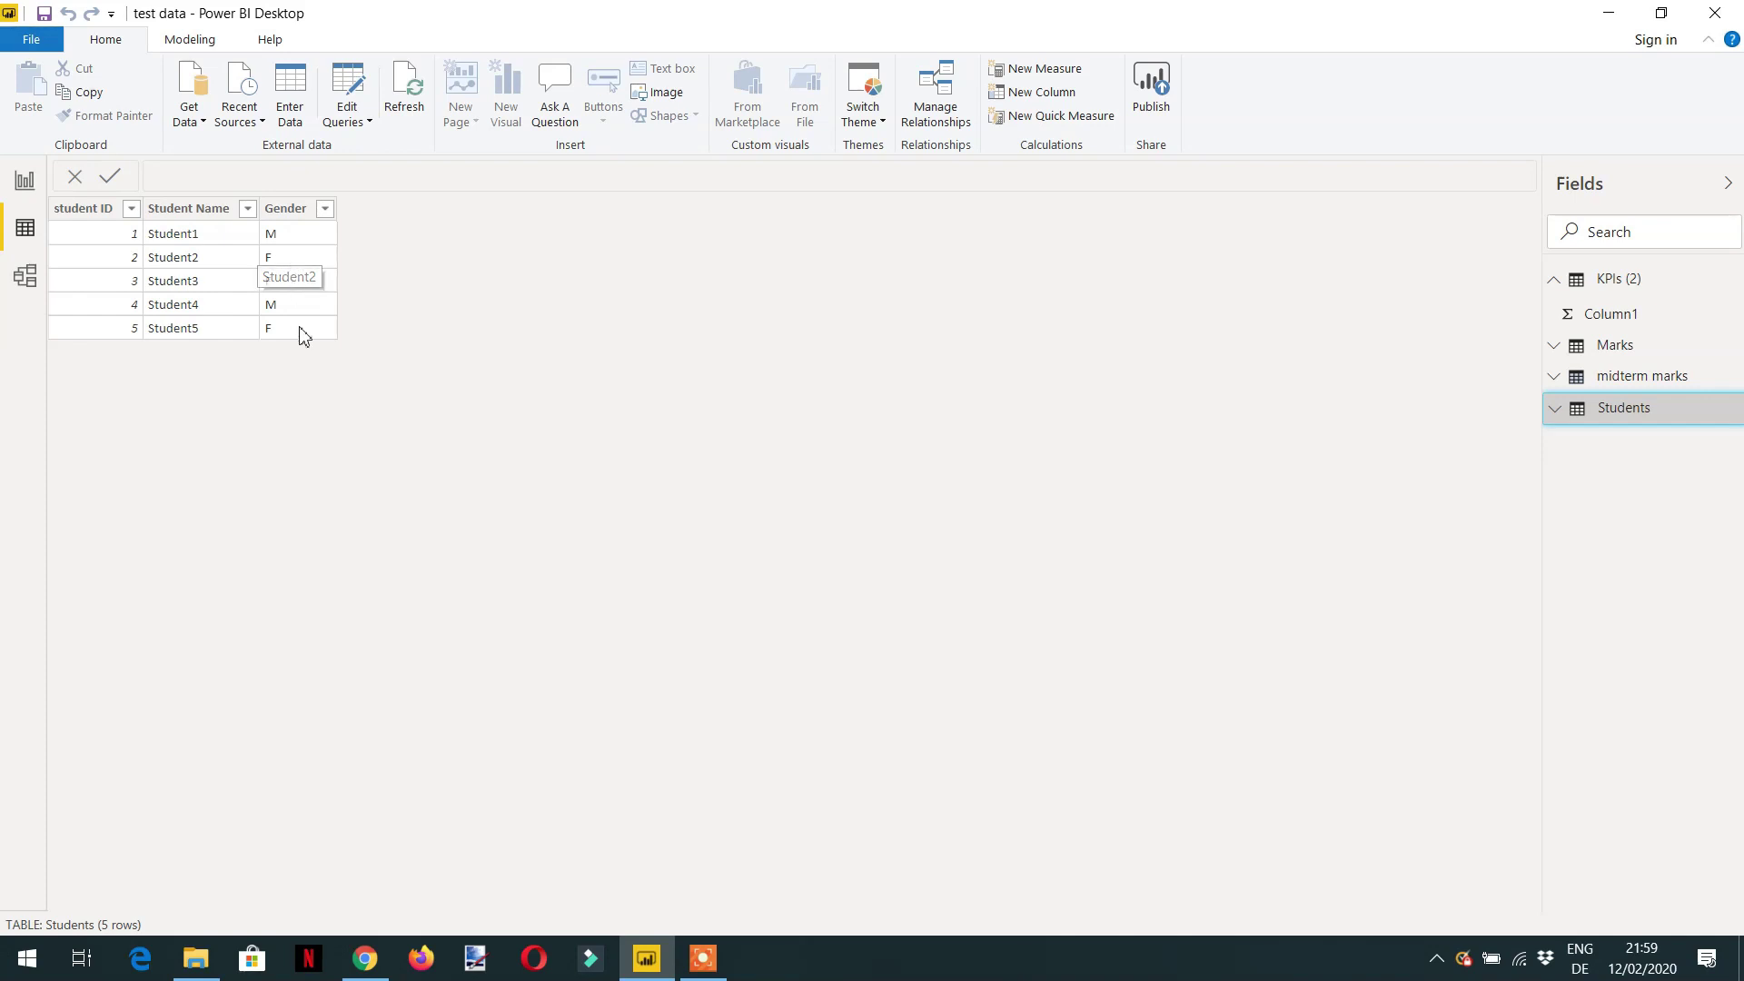
click(1609, 347)
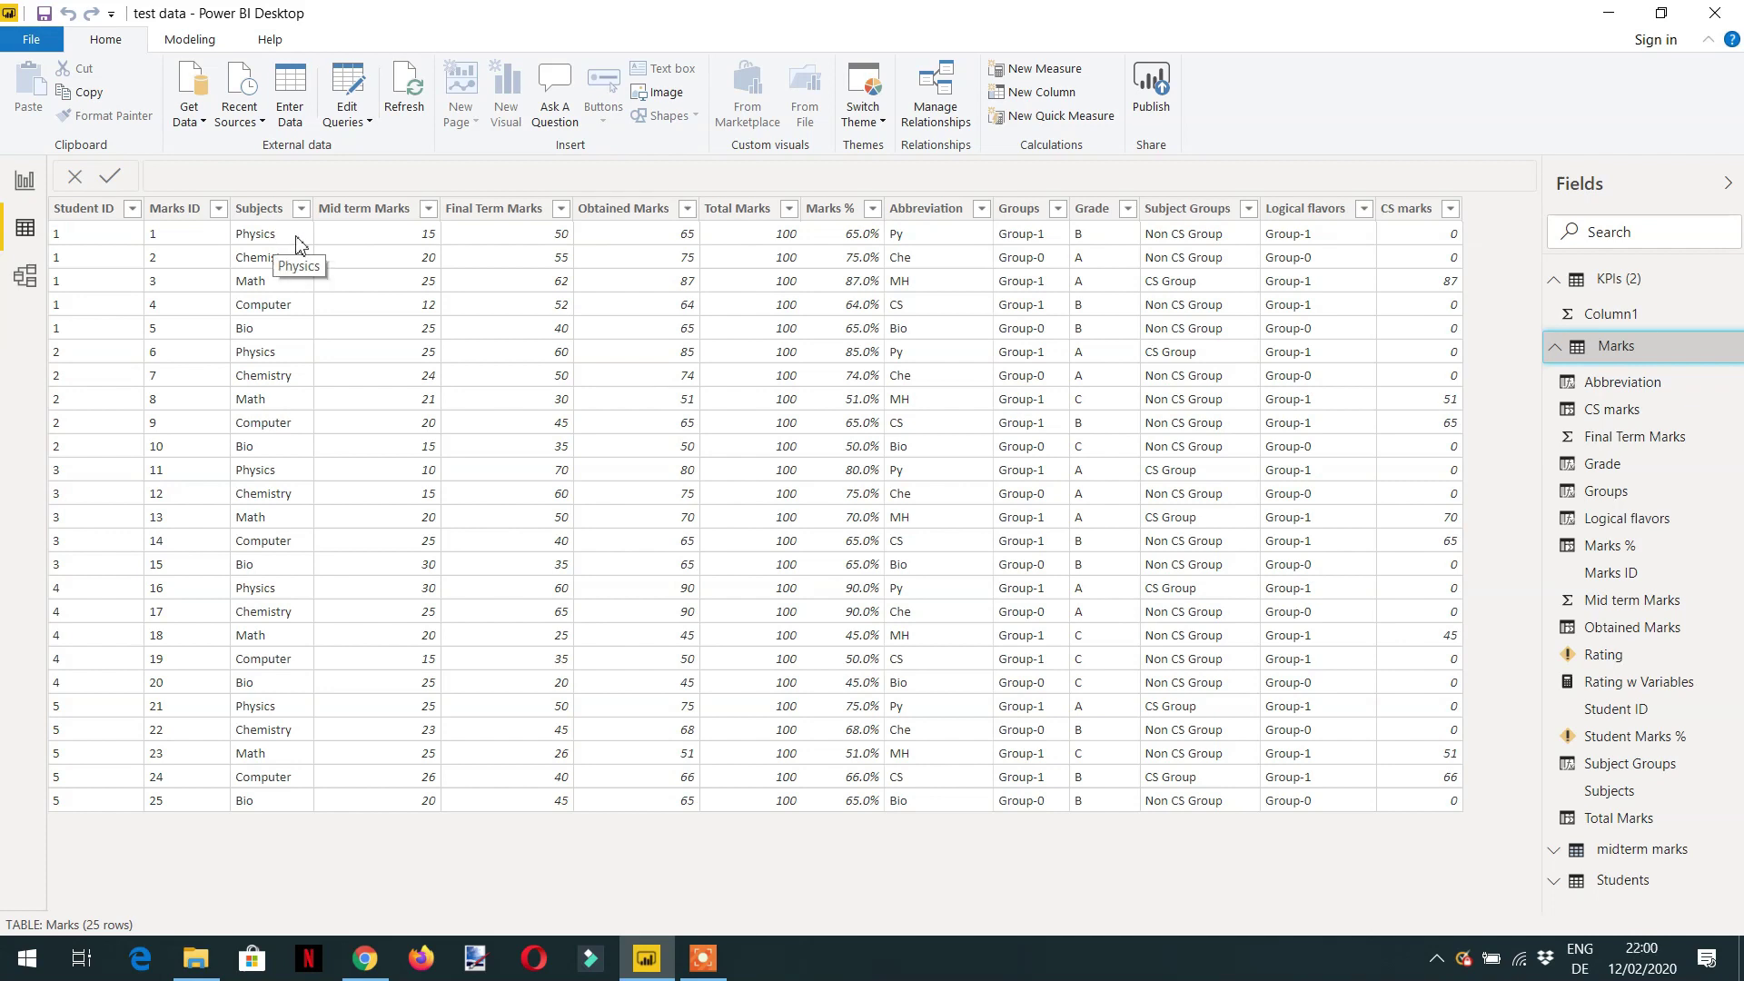
click(25, 180)
- Create Total obtained markd = SUMX(Marks, Marks[Mid term Marks] + Marks[Final Term Marks]) and add it to the table
click(1045, 69)
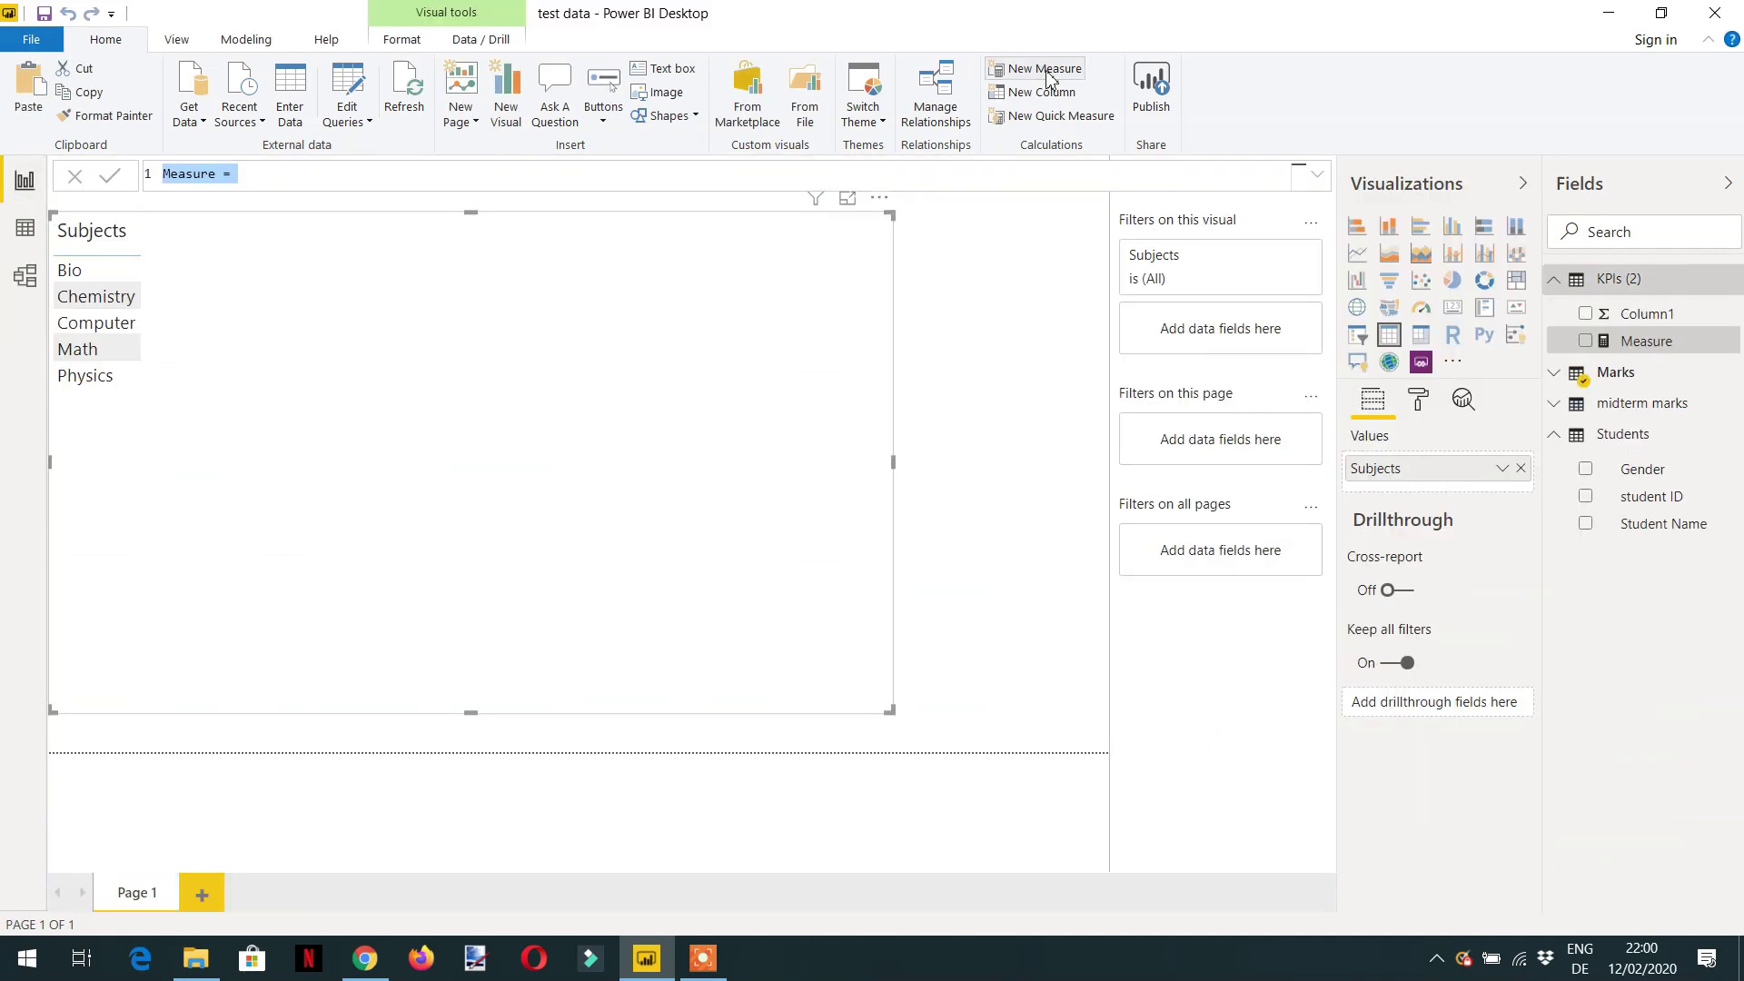
text(TOtal)
key(BackSpace)
key(BackSpace)
key(BackSpace)
text(otal obtained markd)
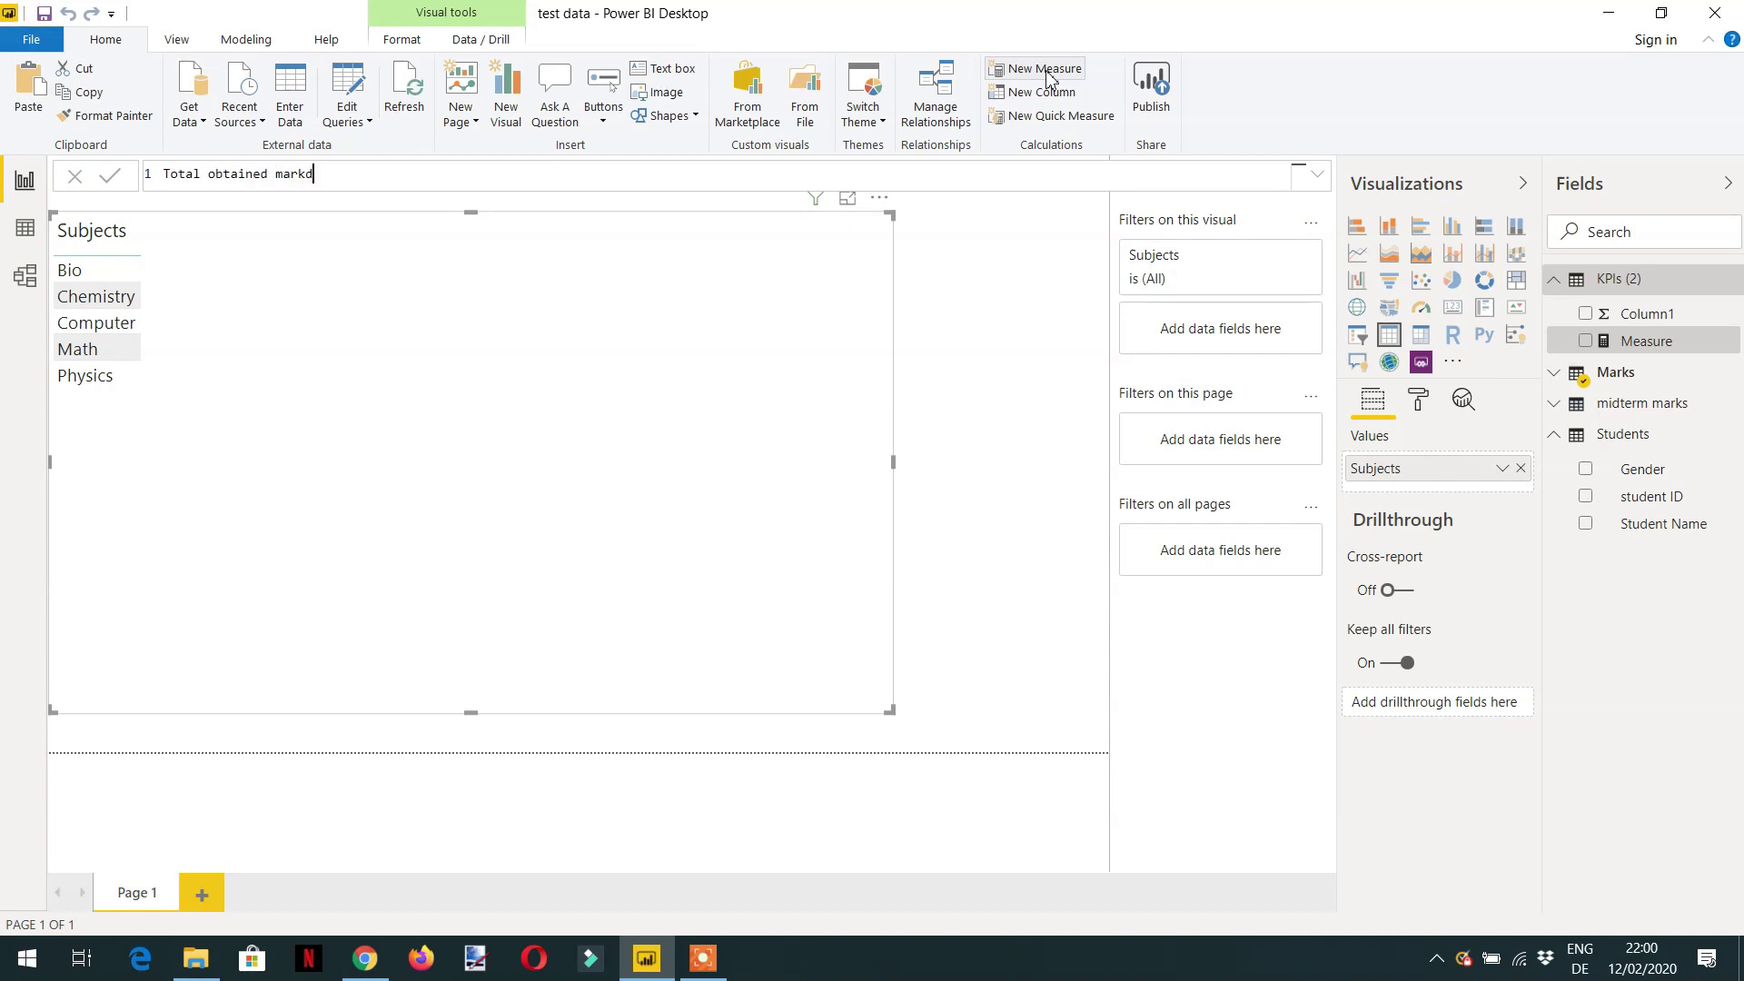
text( = SUMX()
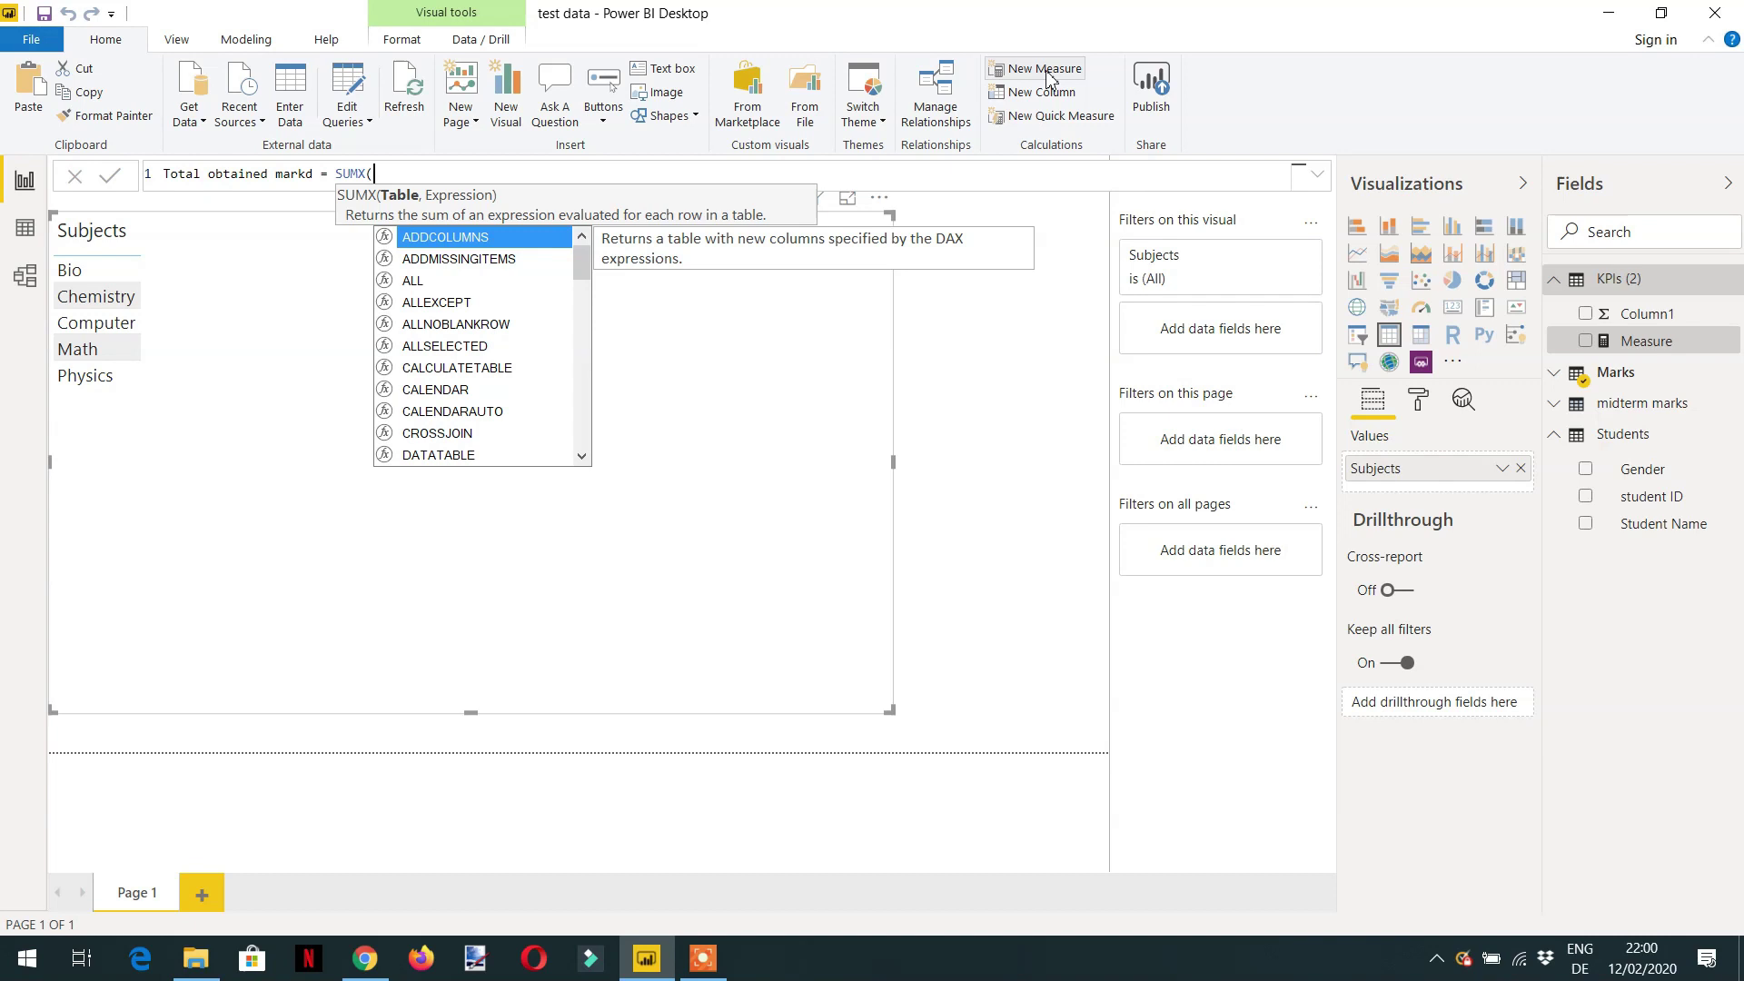
text(Marks,)
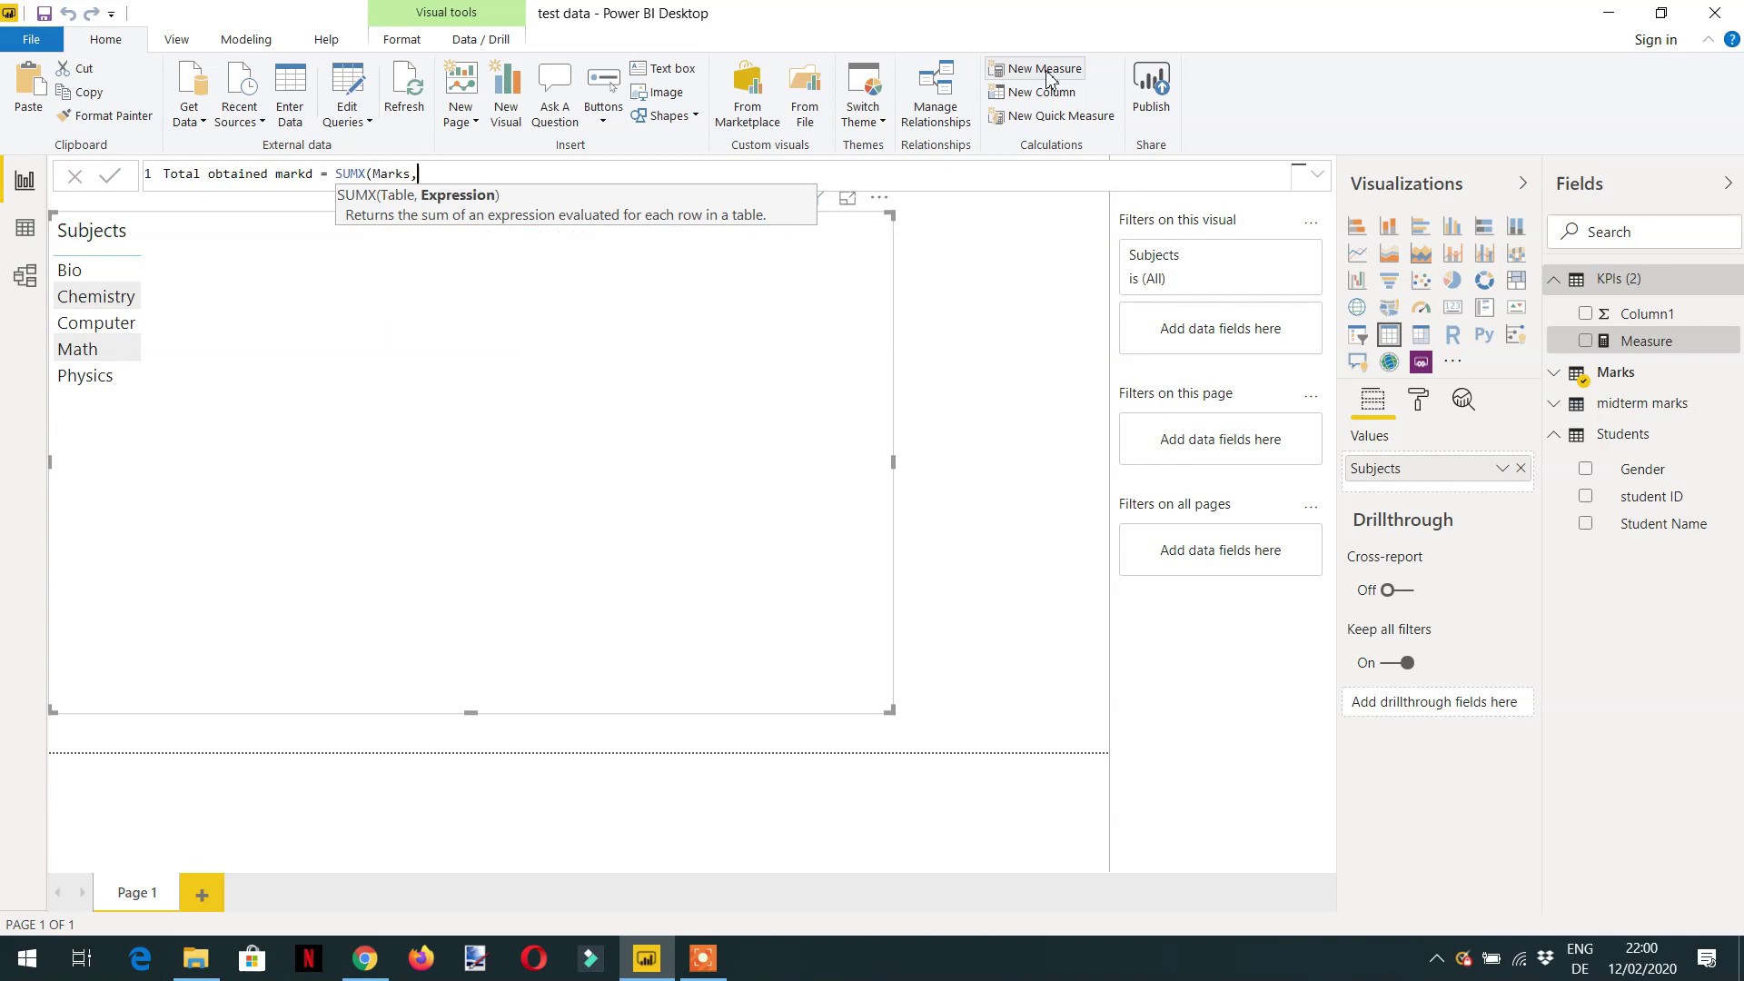
text(mid)
key(Up)
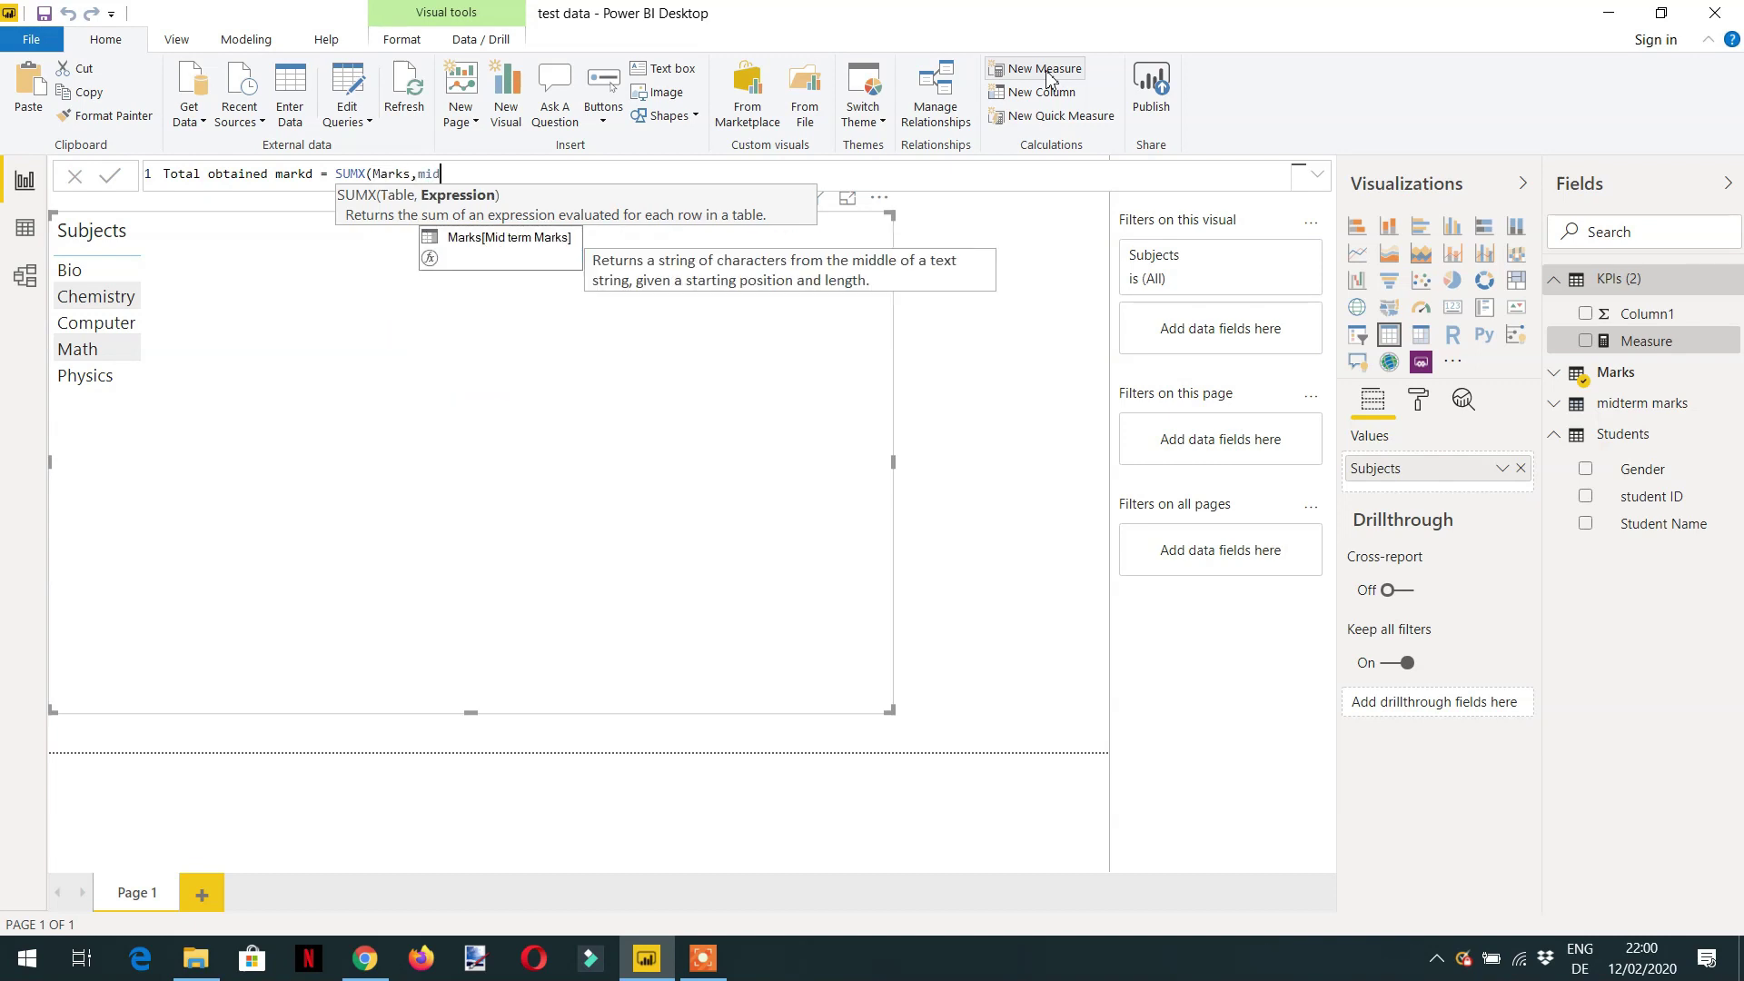
key(Tab)
text(+ fin)
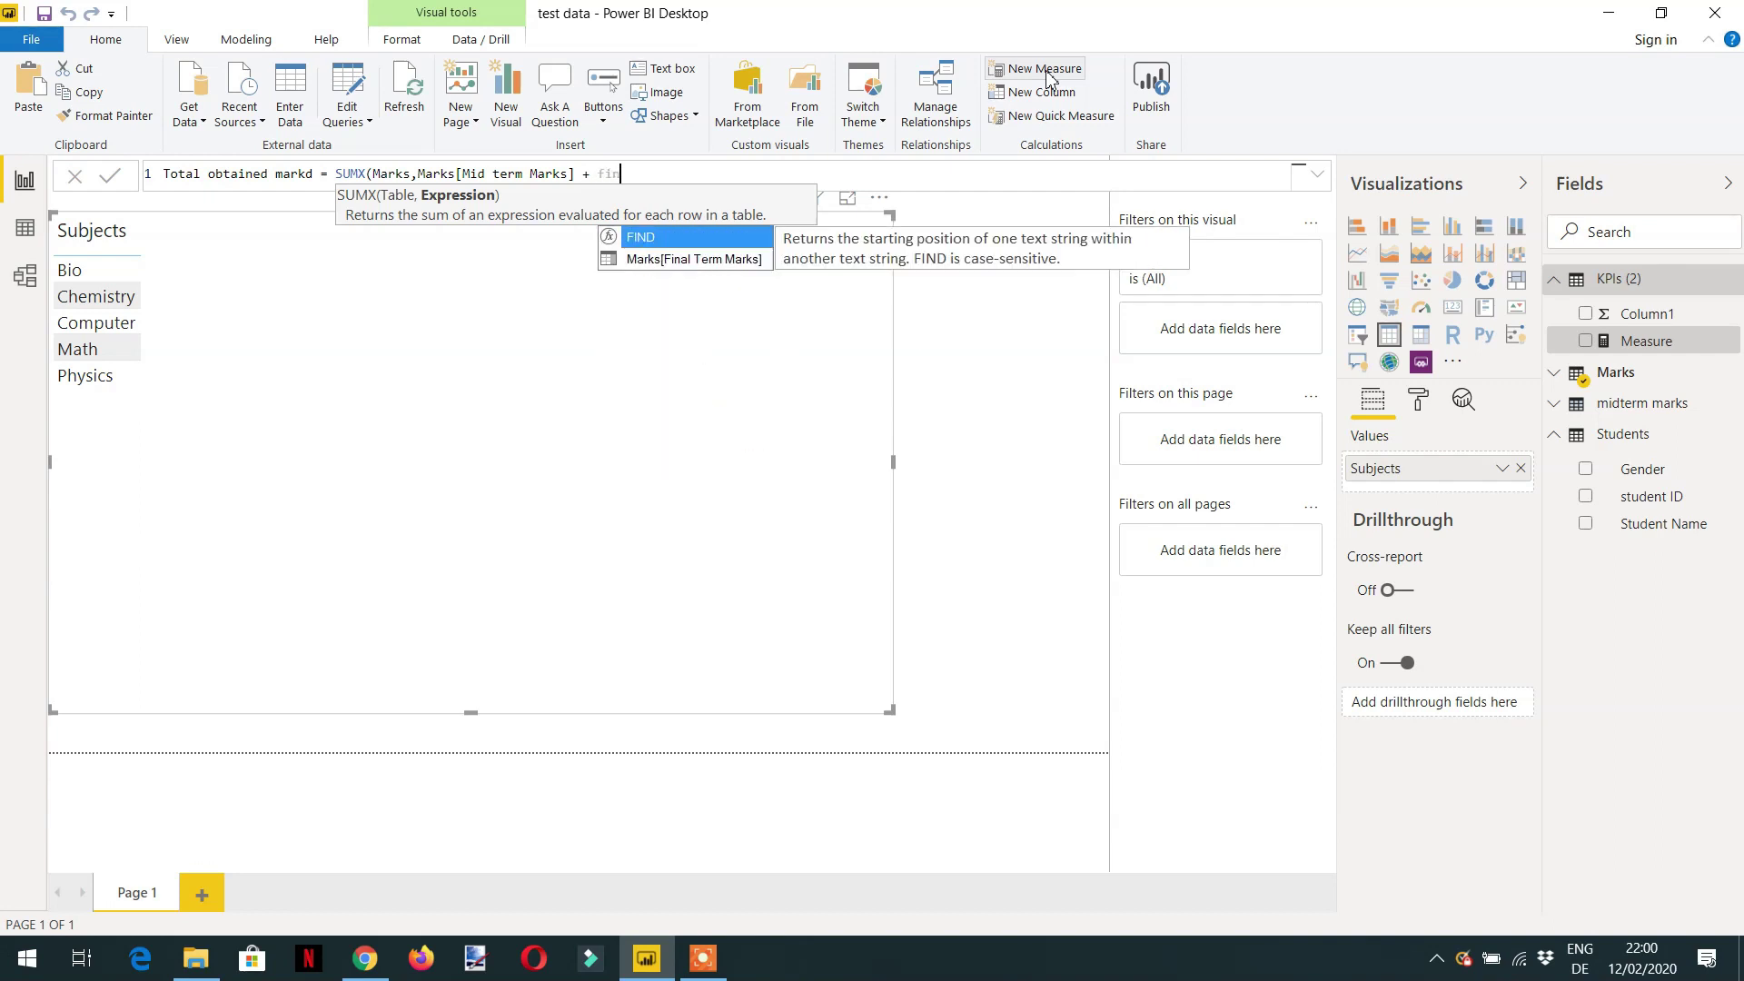
key(Tab)
text())
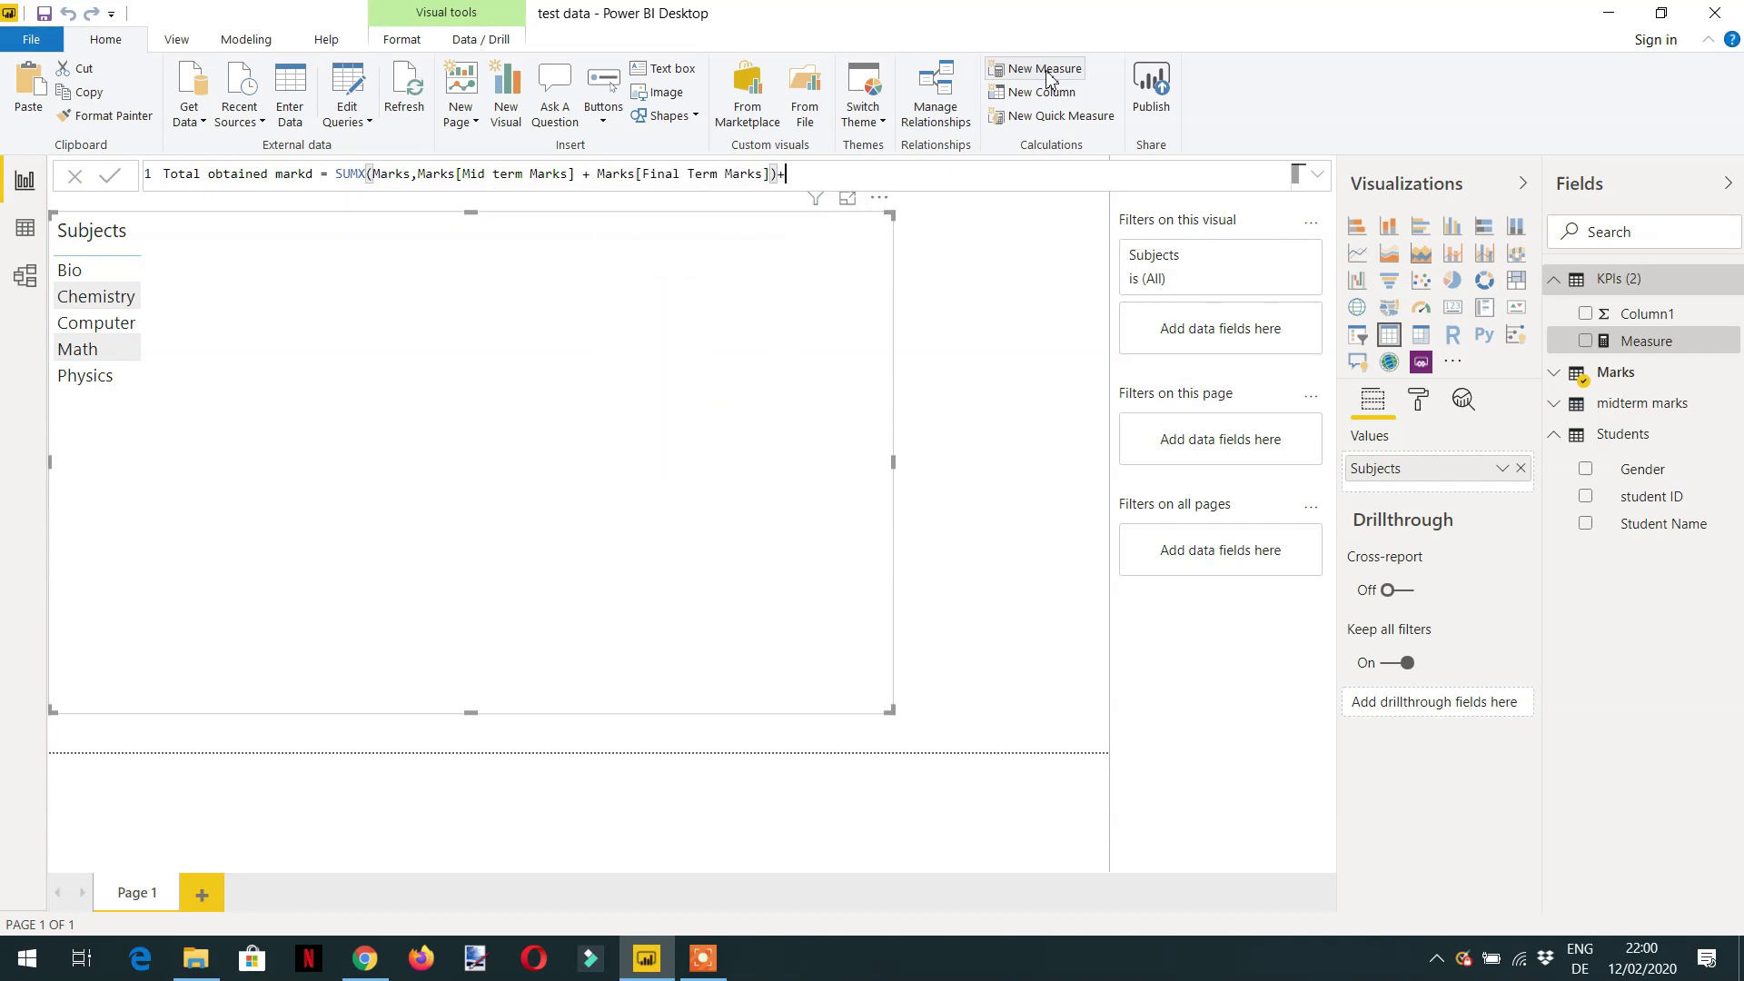
key(Return)
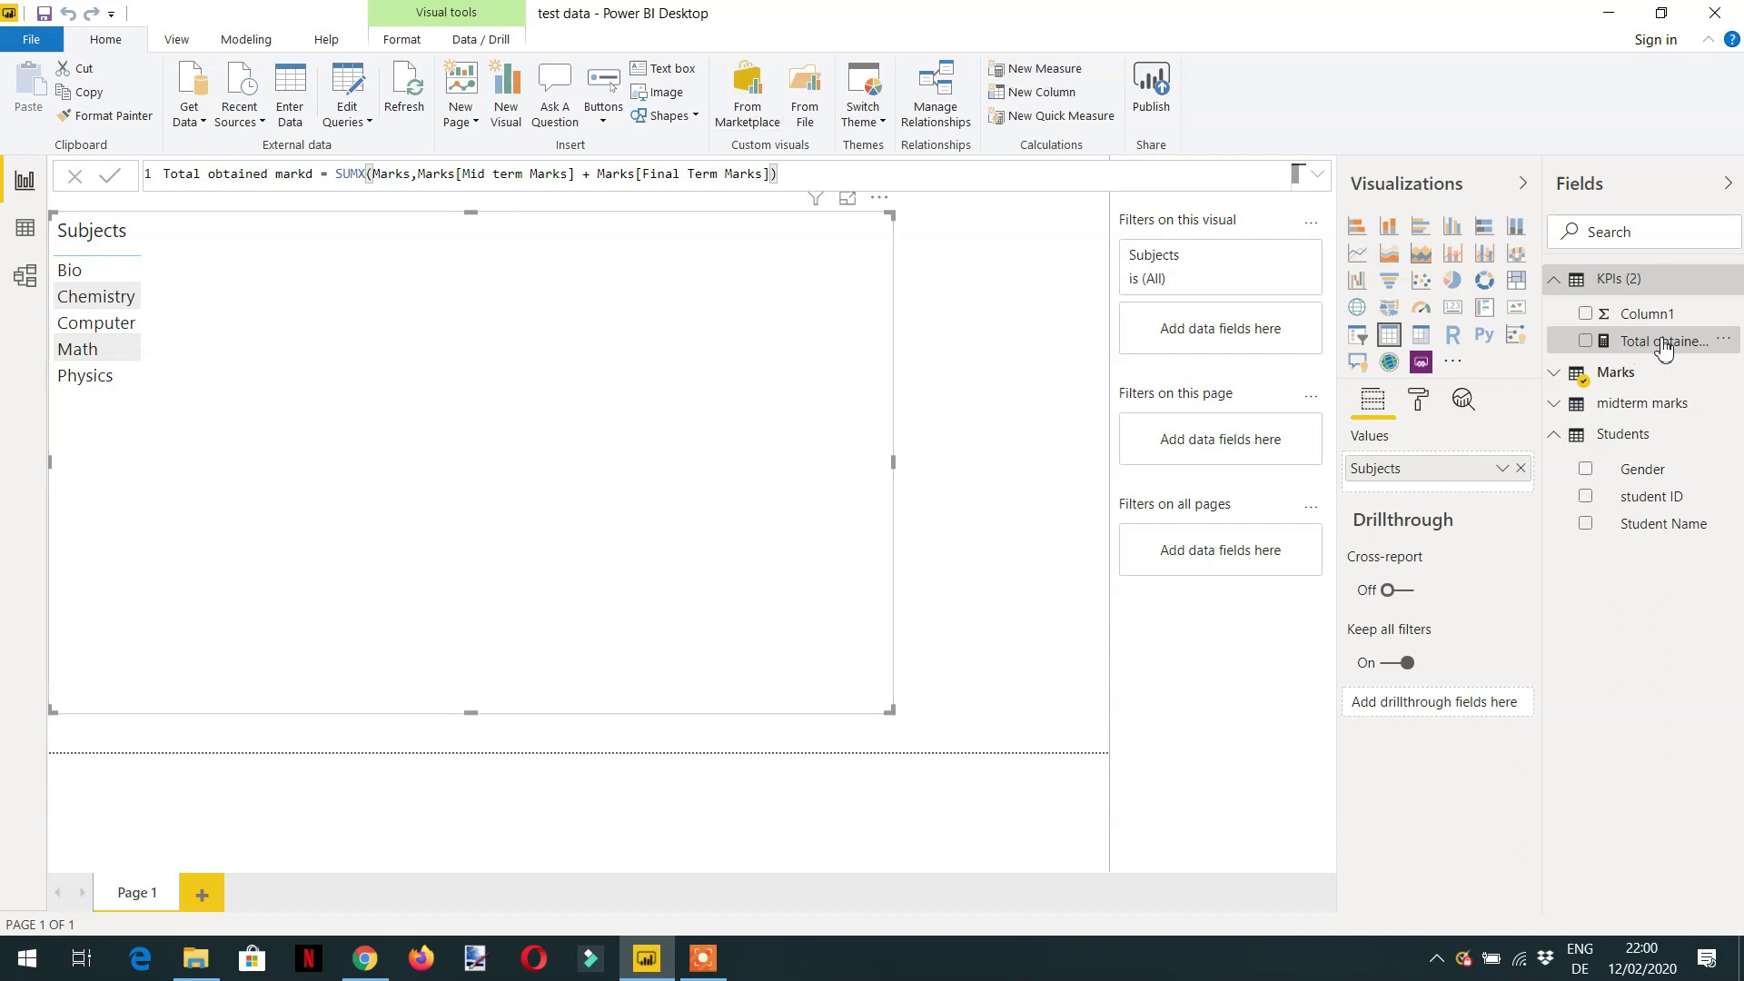
drag(1665, 348, 454, 461)
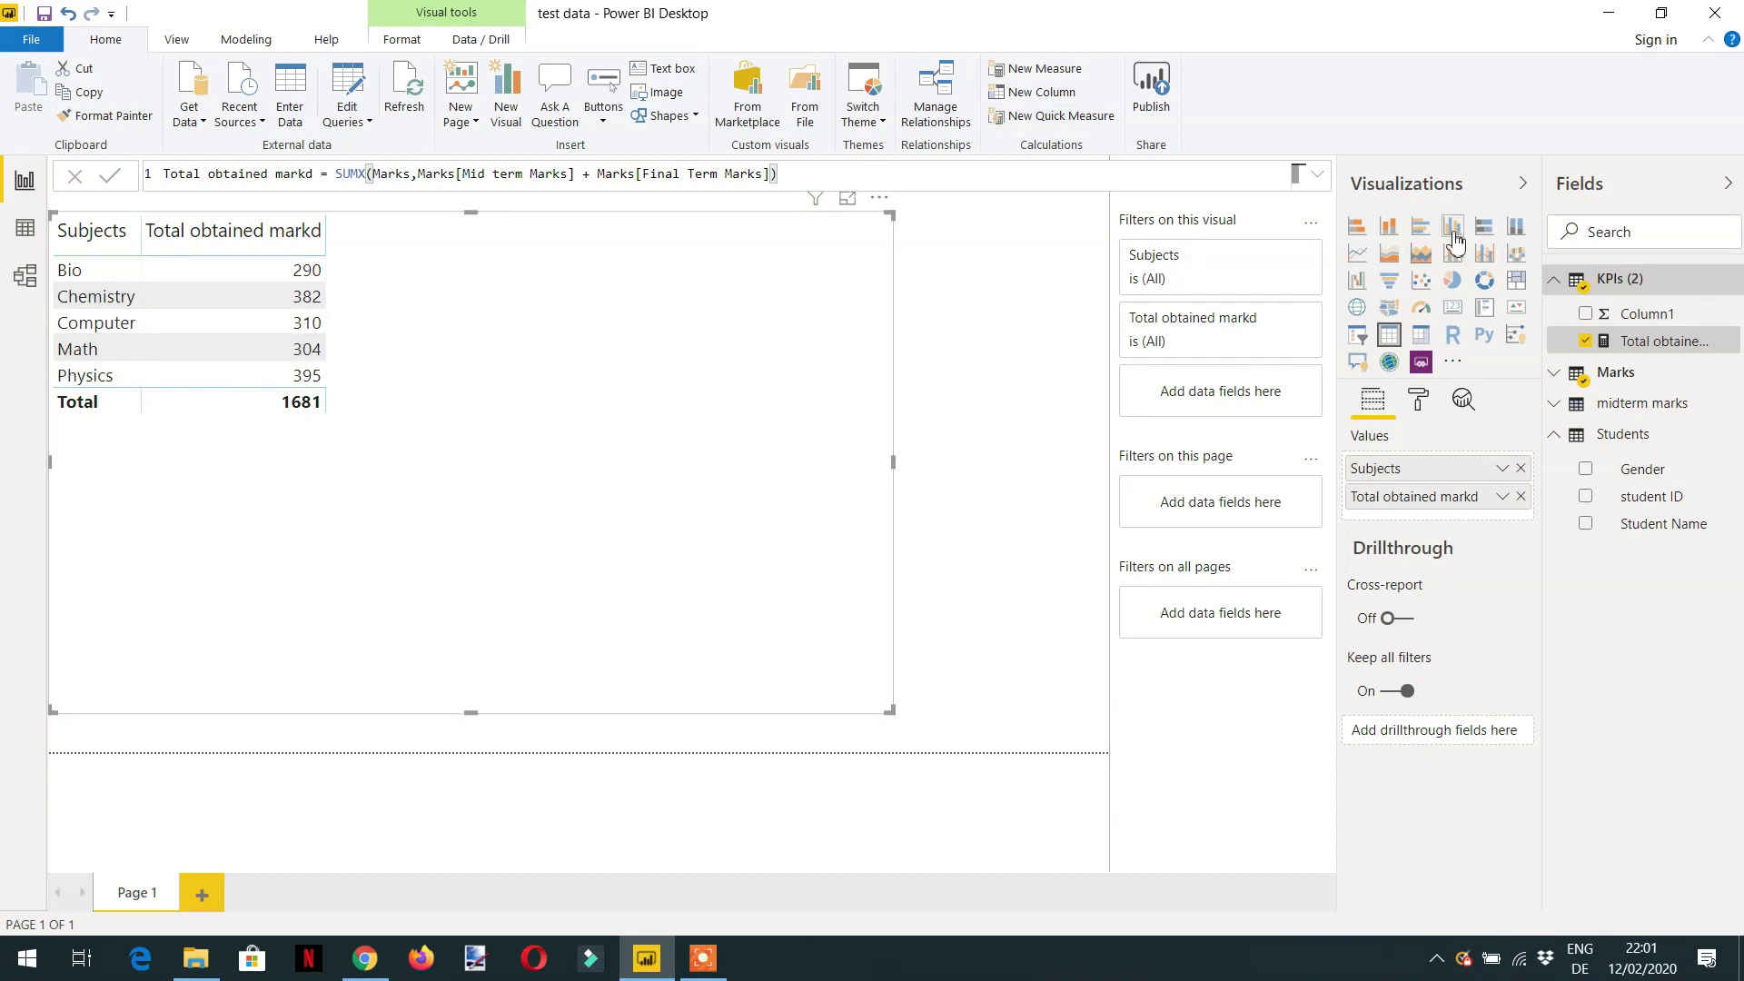
- Start another new blank measure in the KPIs table
click(1043, 70)
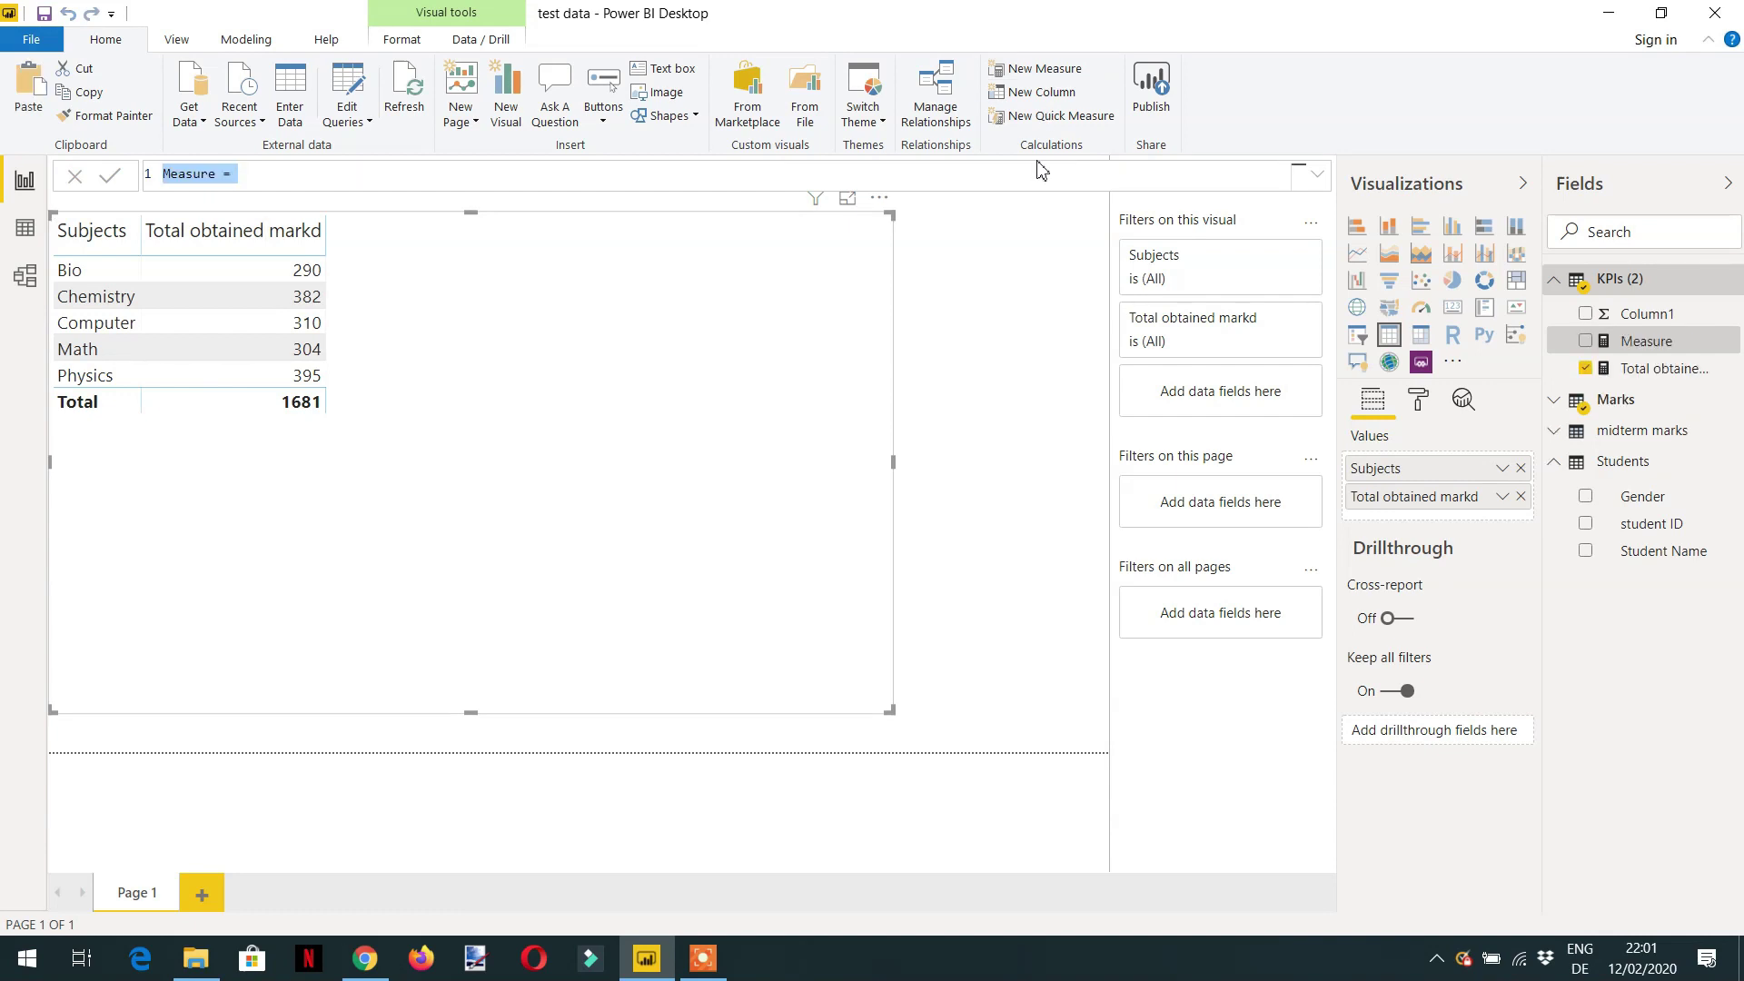
- Define Math marks = CALCULATE([Total obtained marks], Marks[Subjects] = "Math") and add it to the table
text(Math marks = CALCULATE()
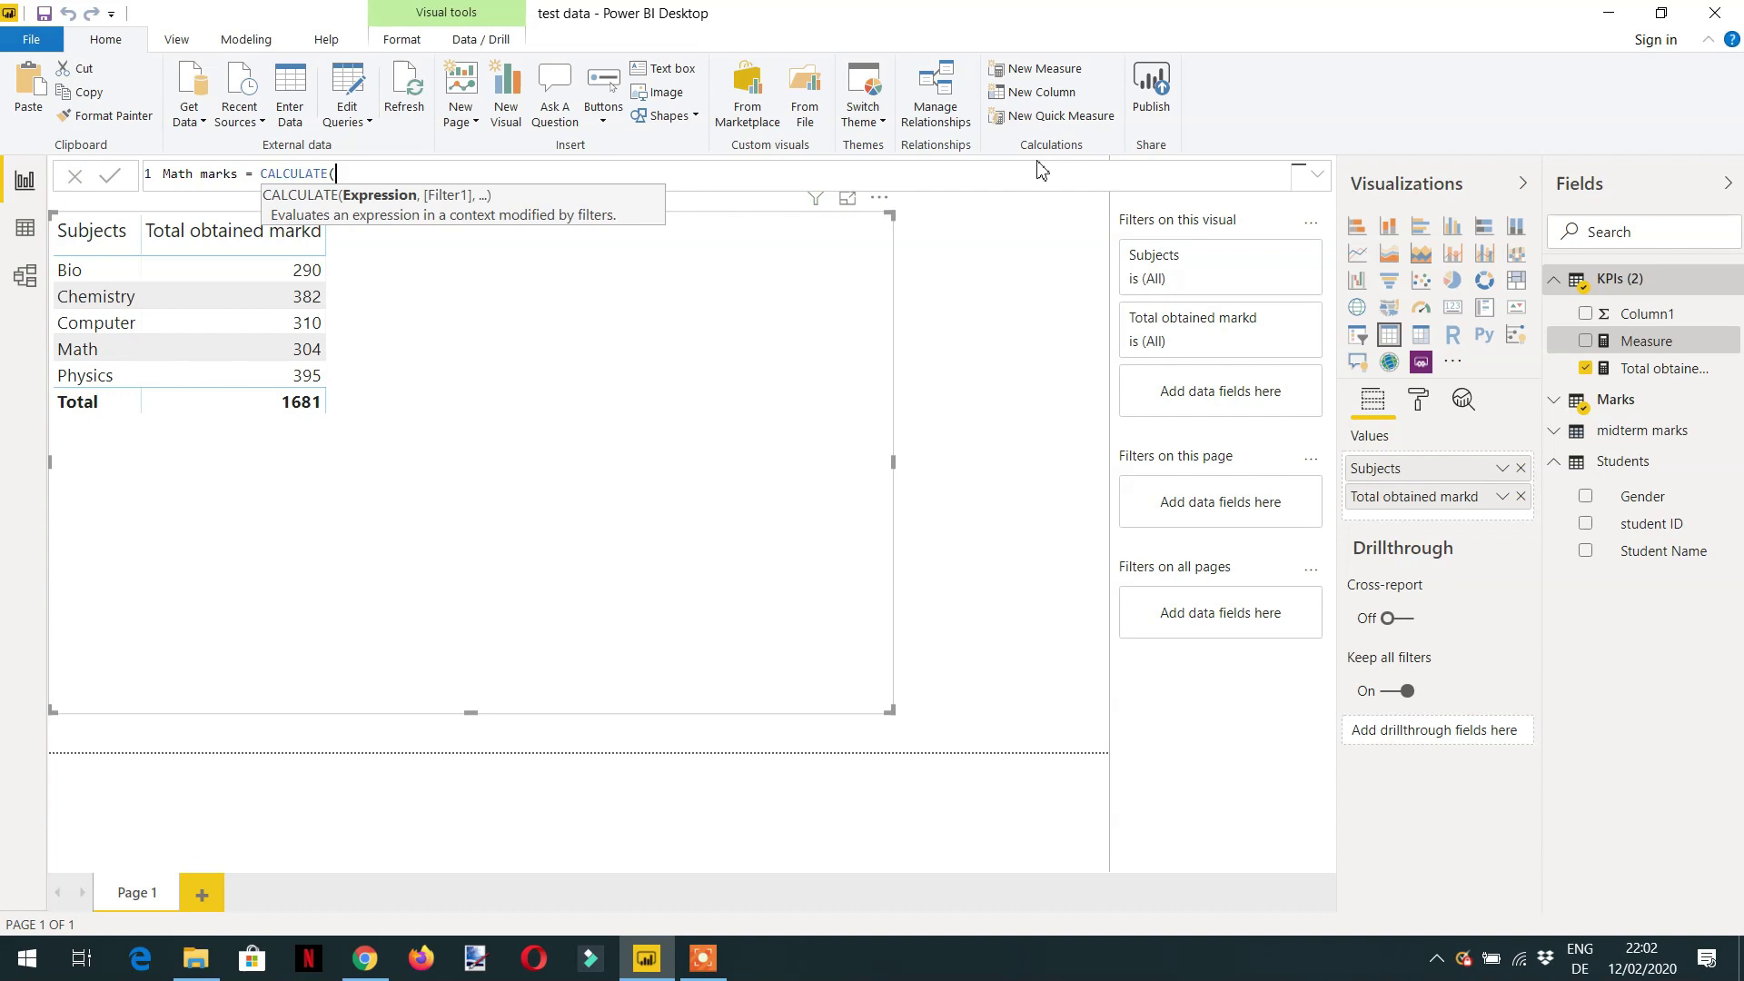
text(tot)
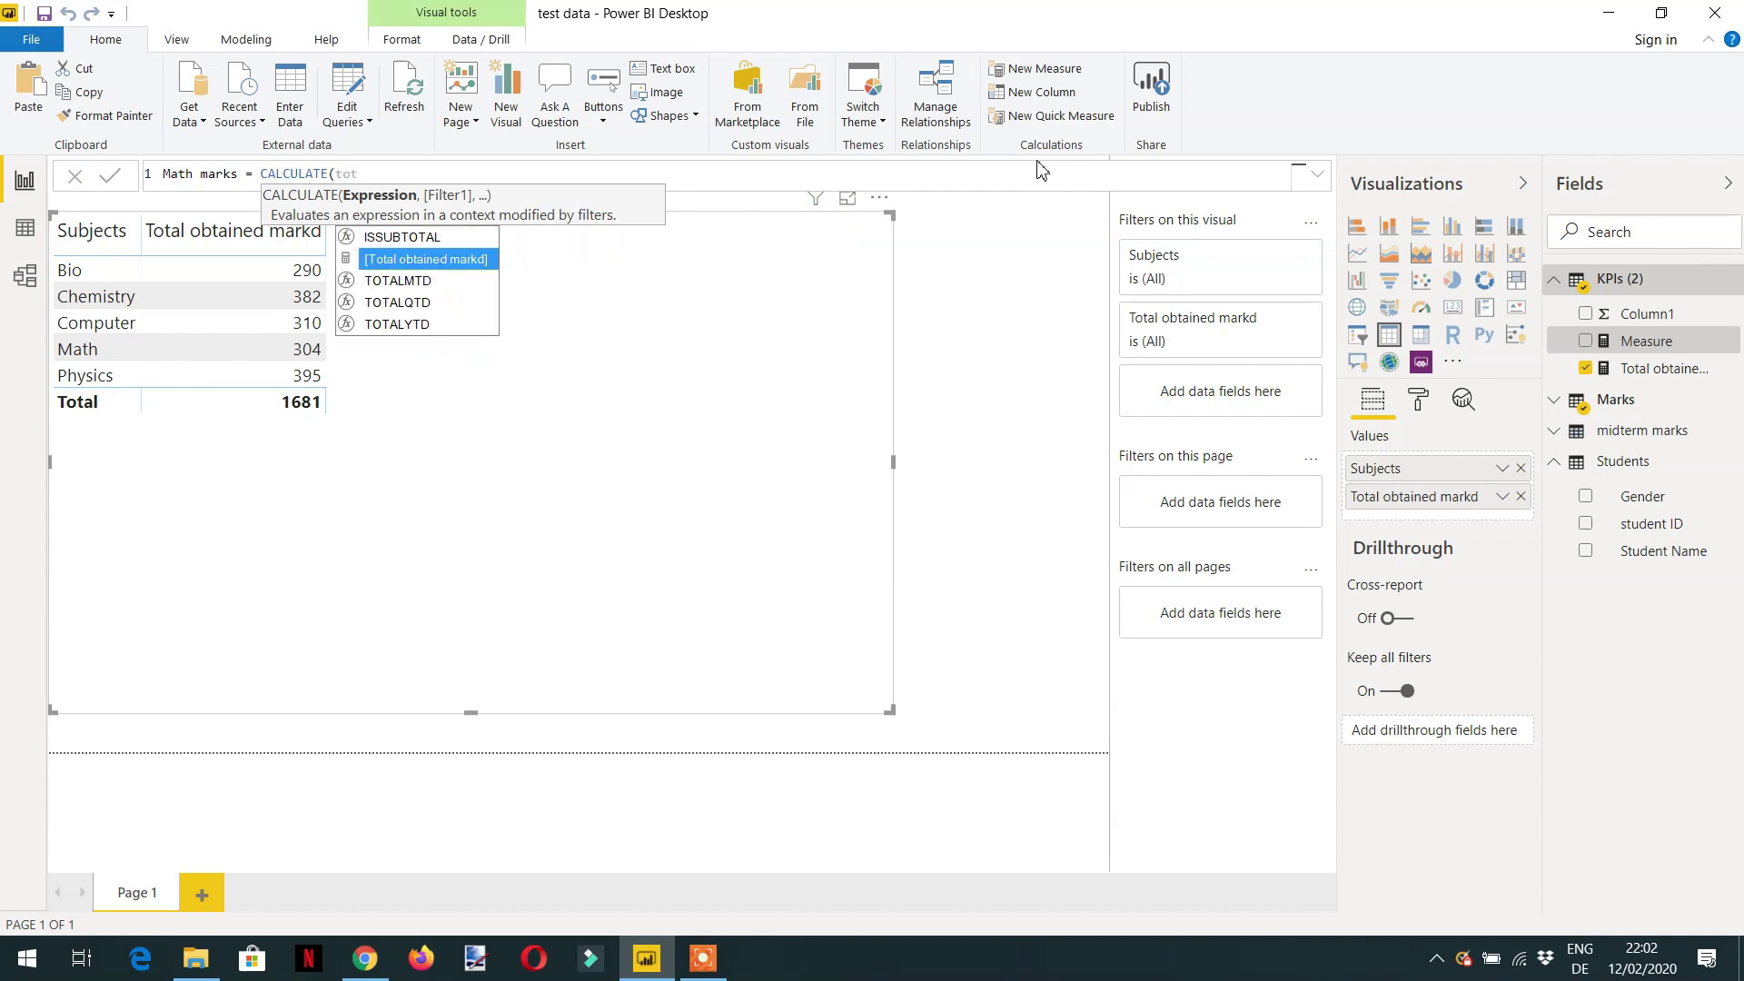
key(Tab)
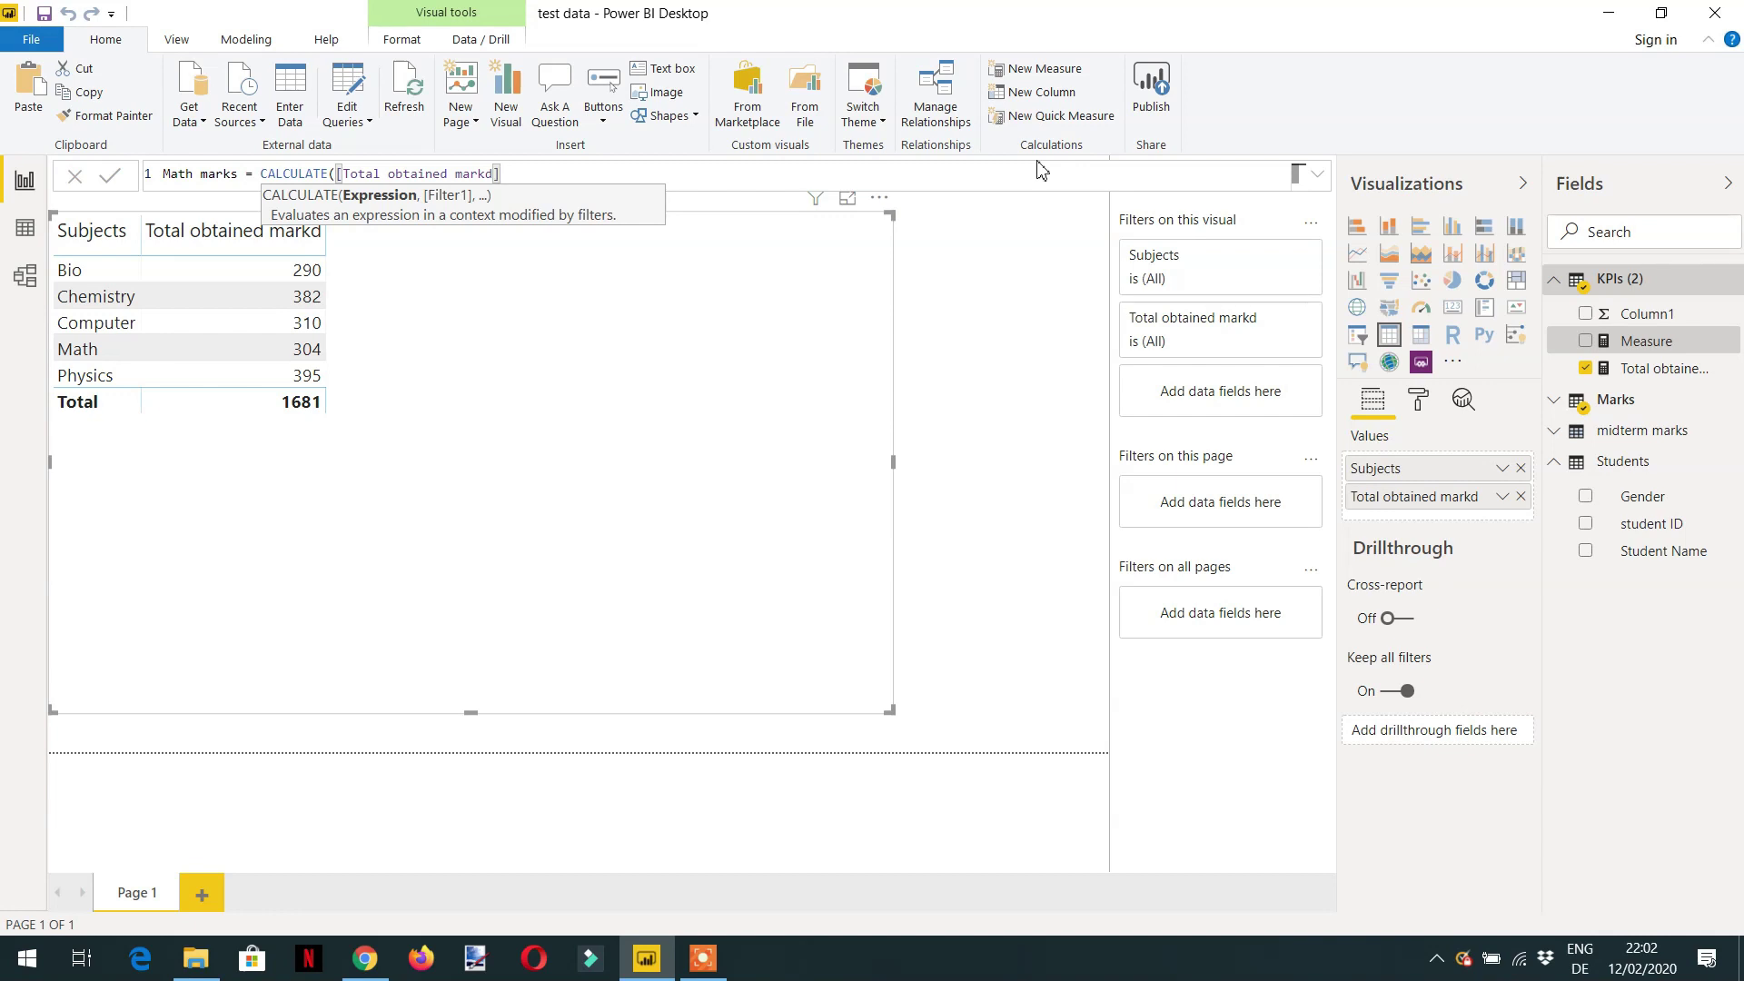
text(,)
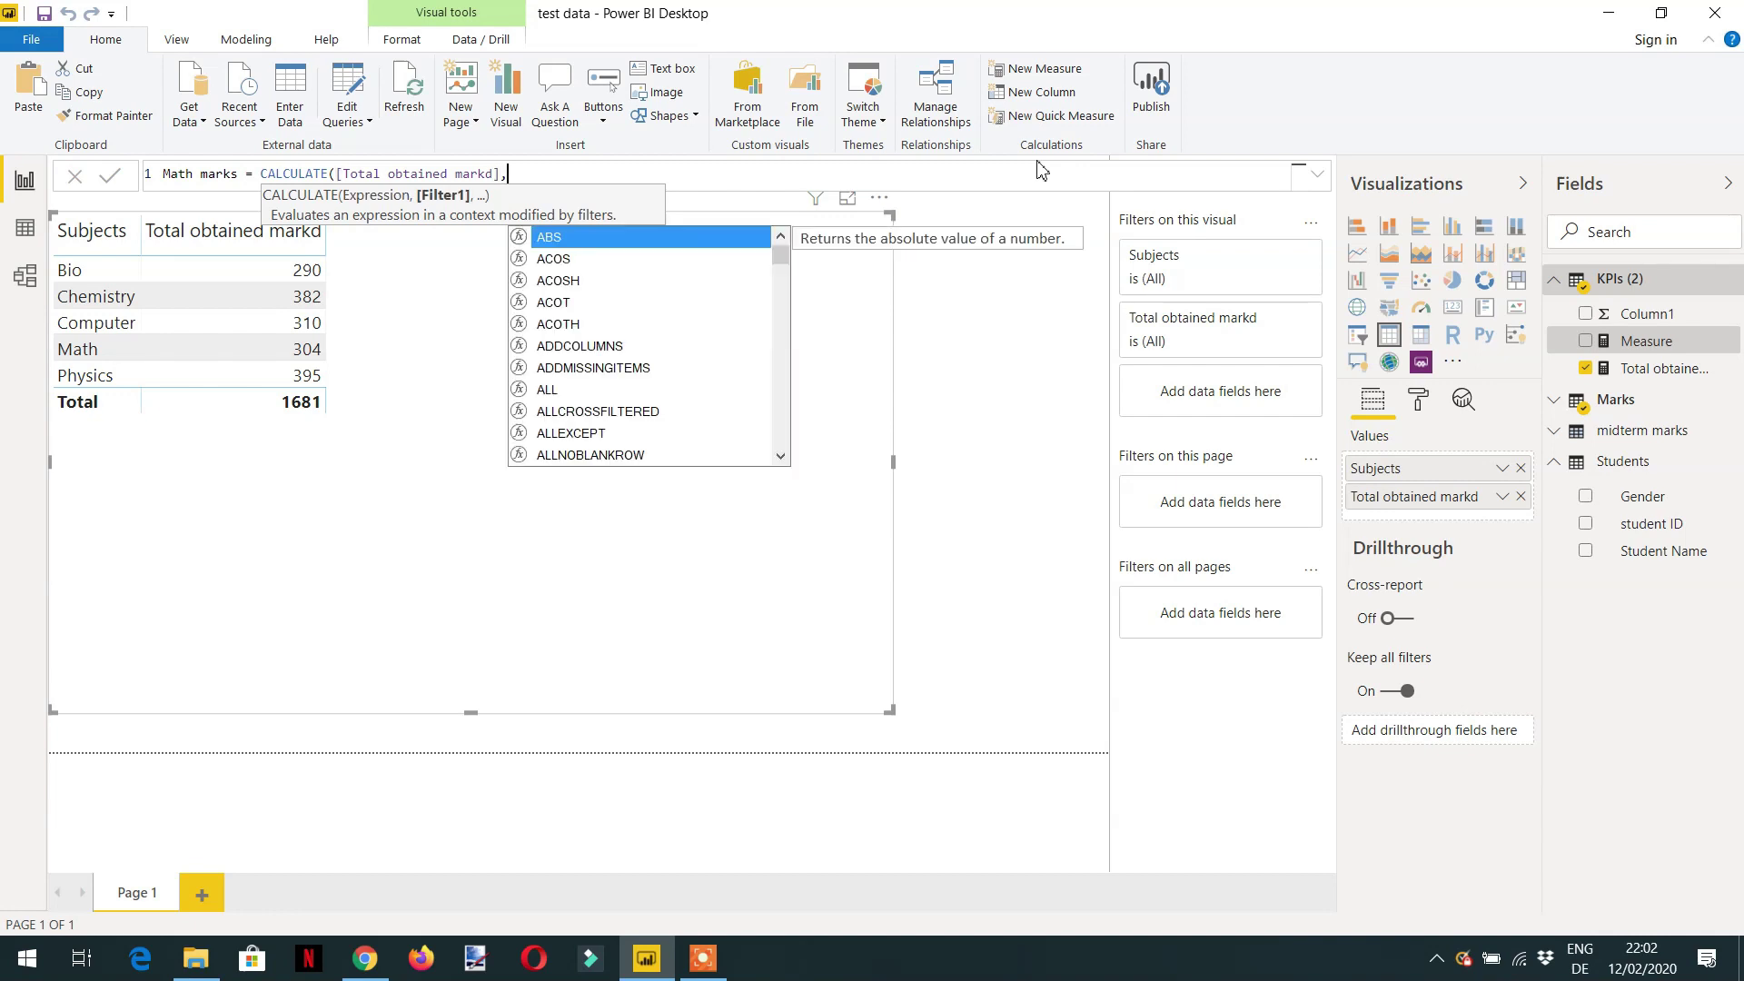
text(sub)
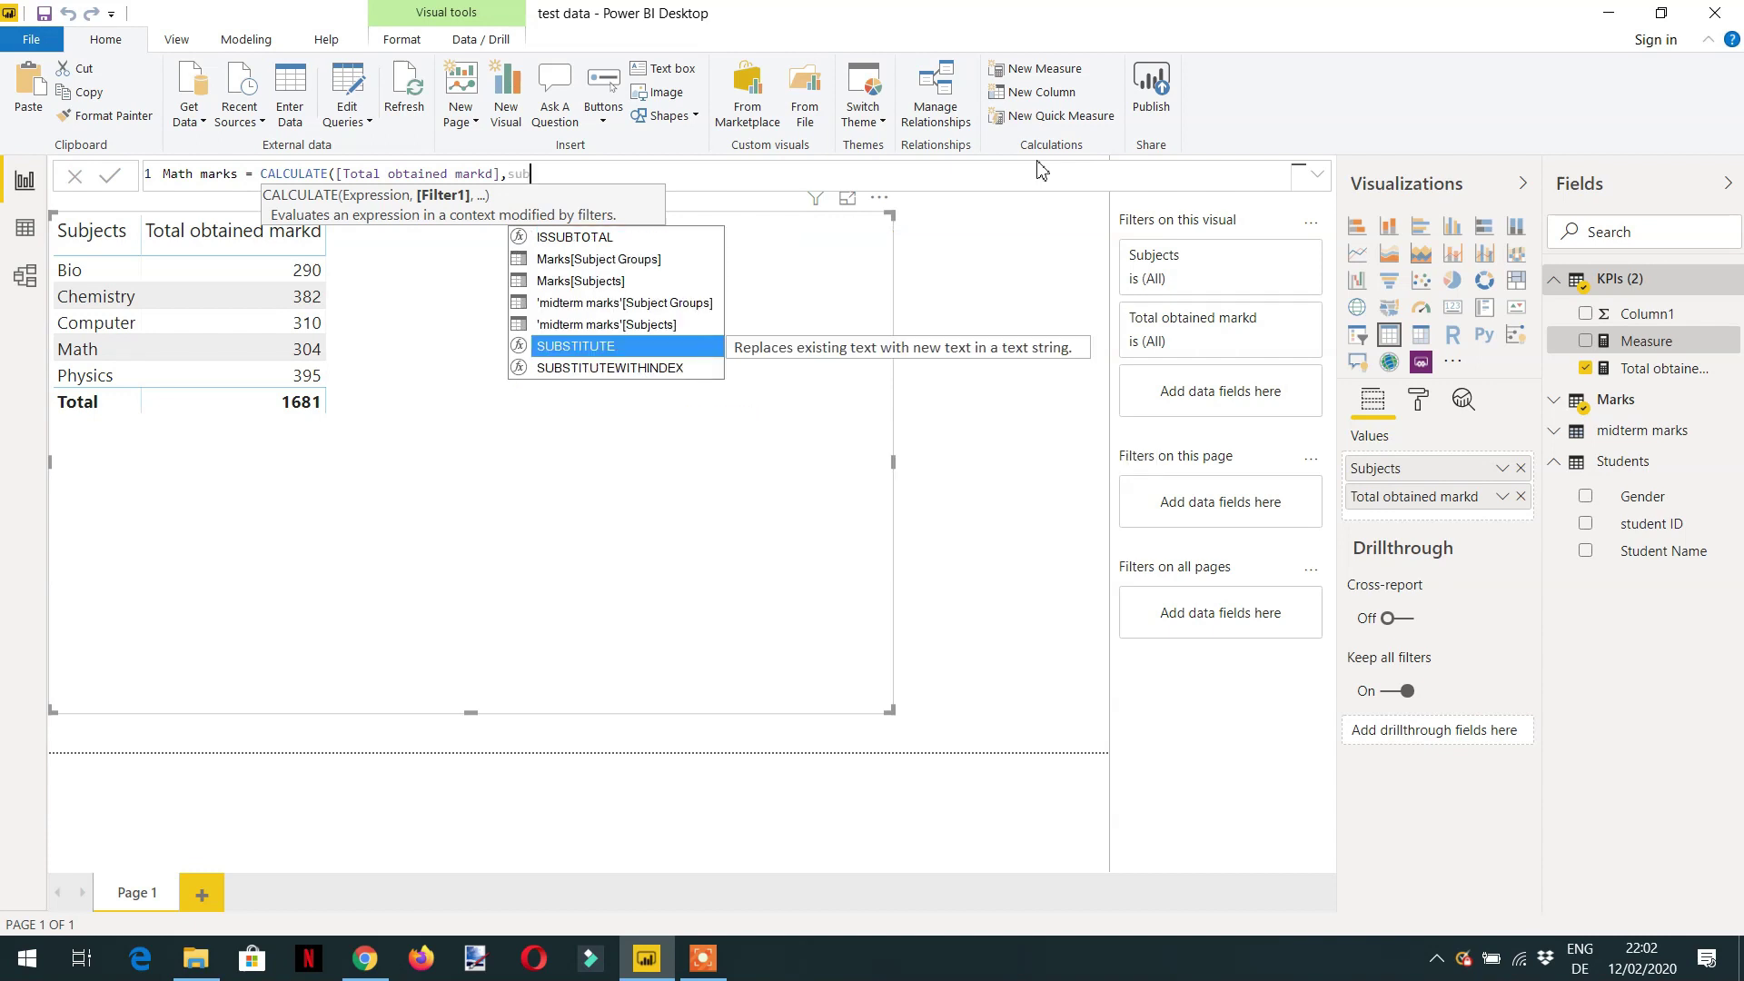
text(j)
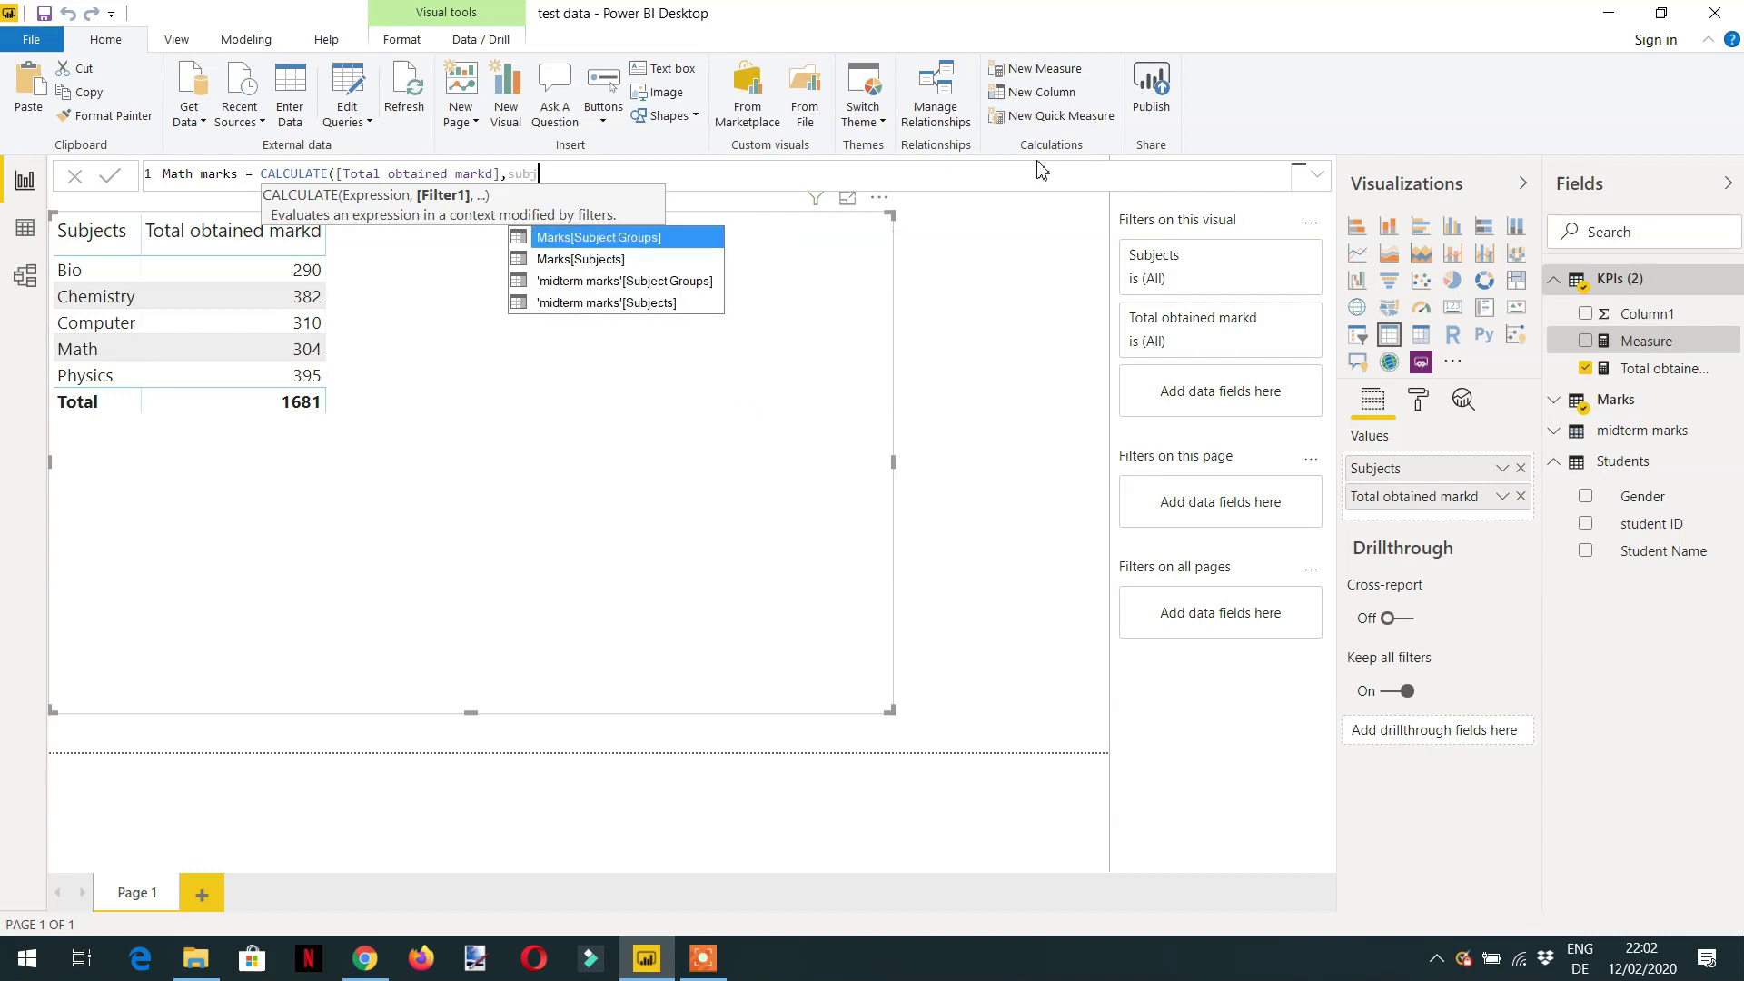
key(Down)
key(Tab)
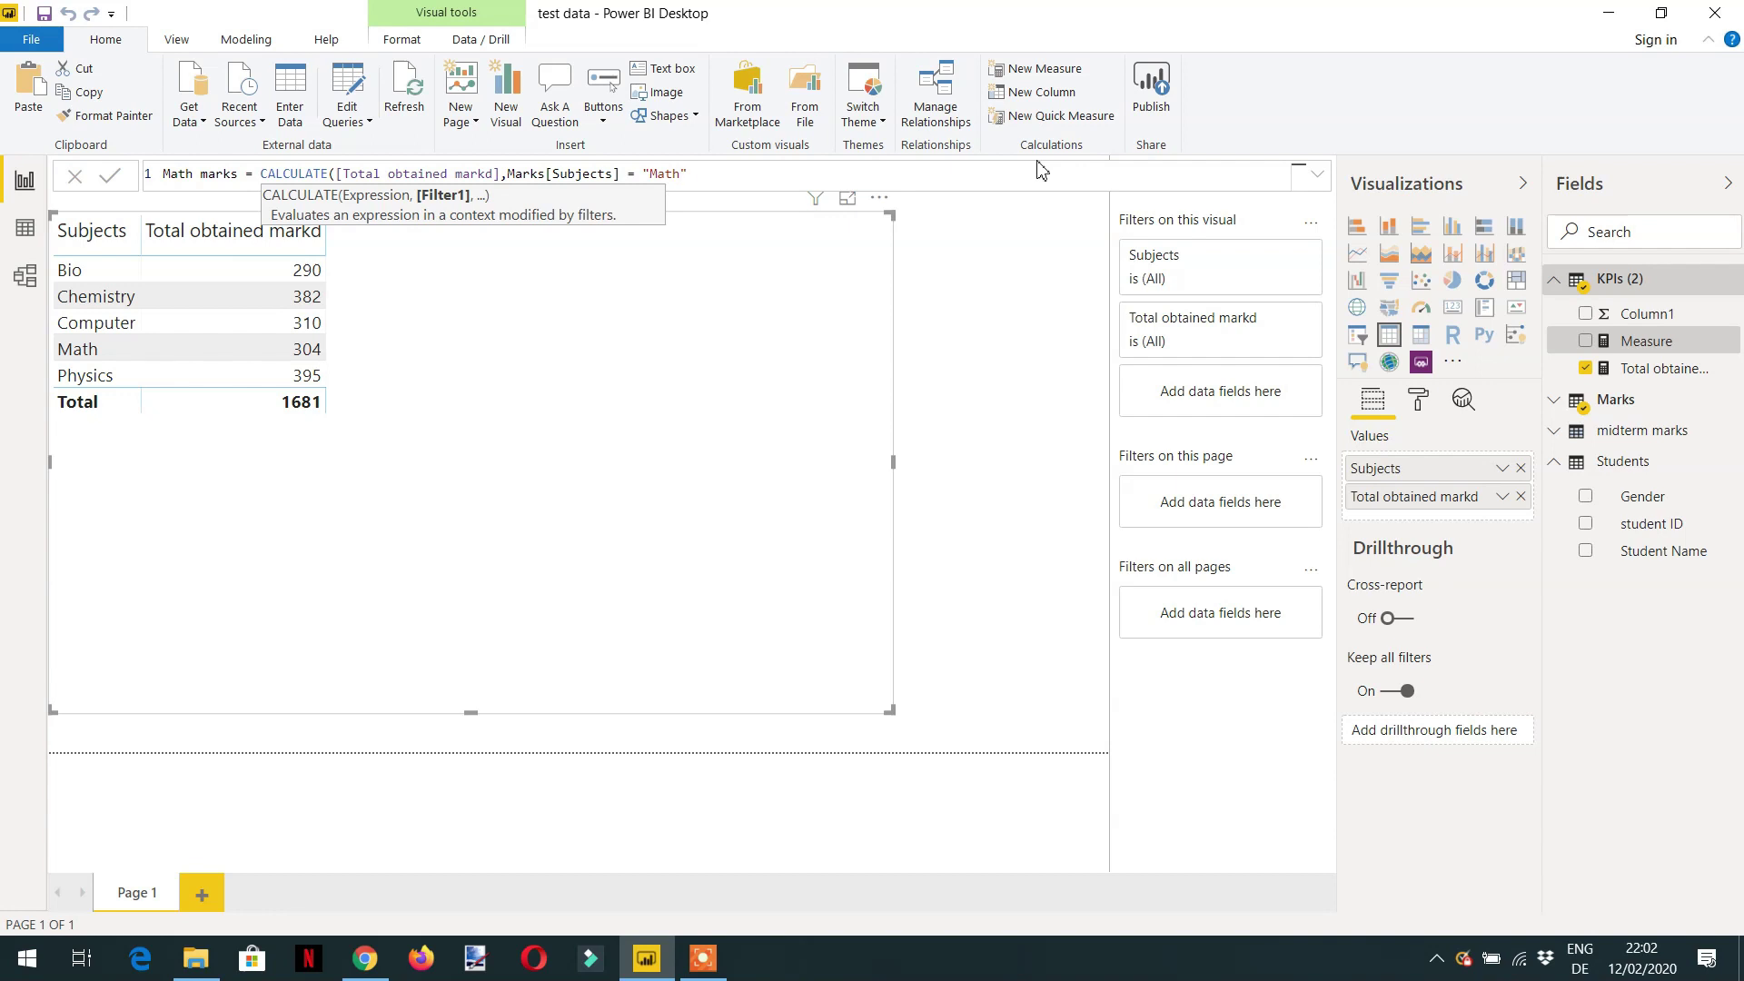
text())
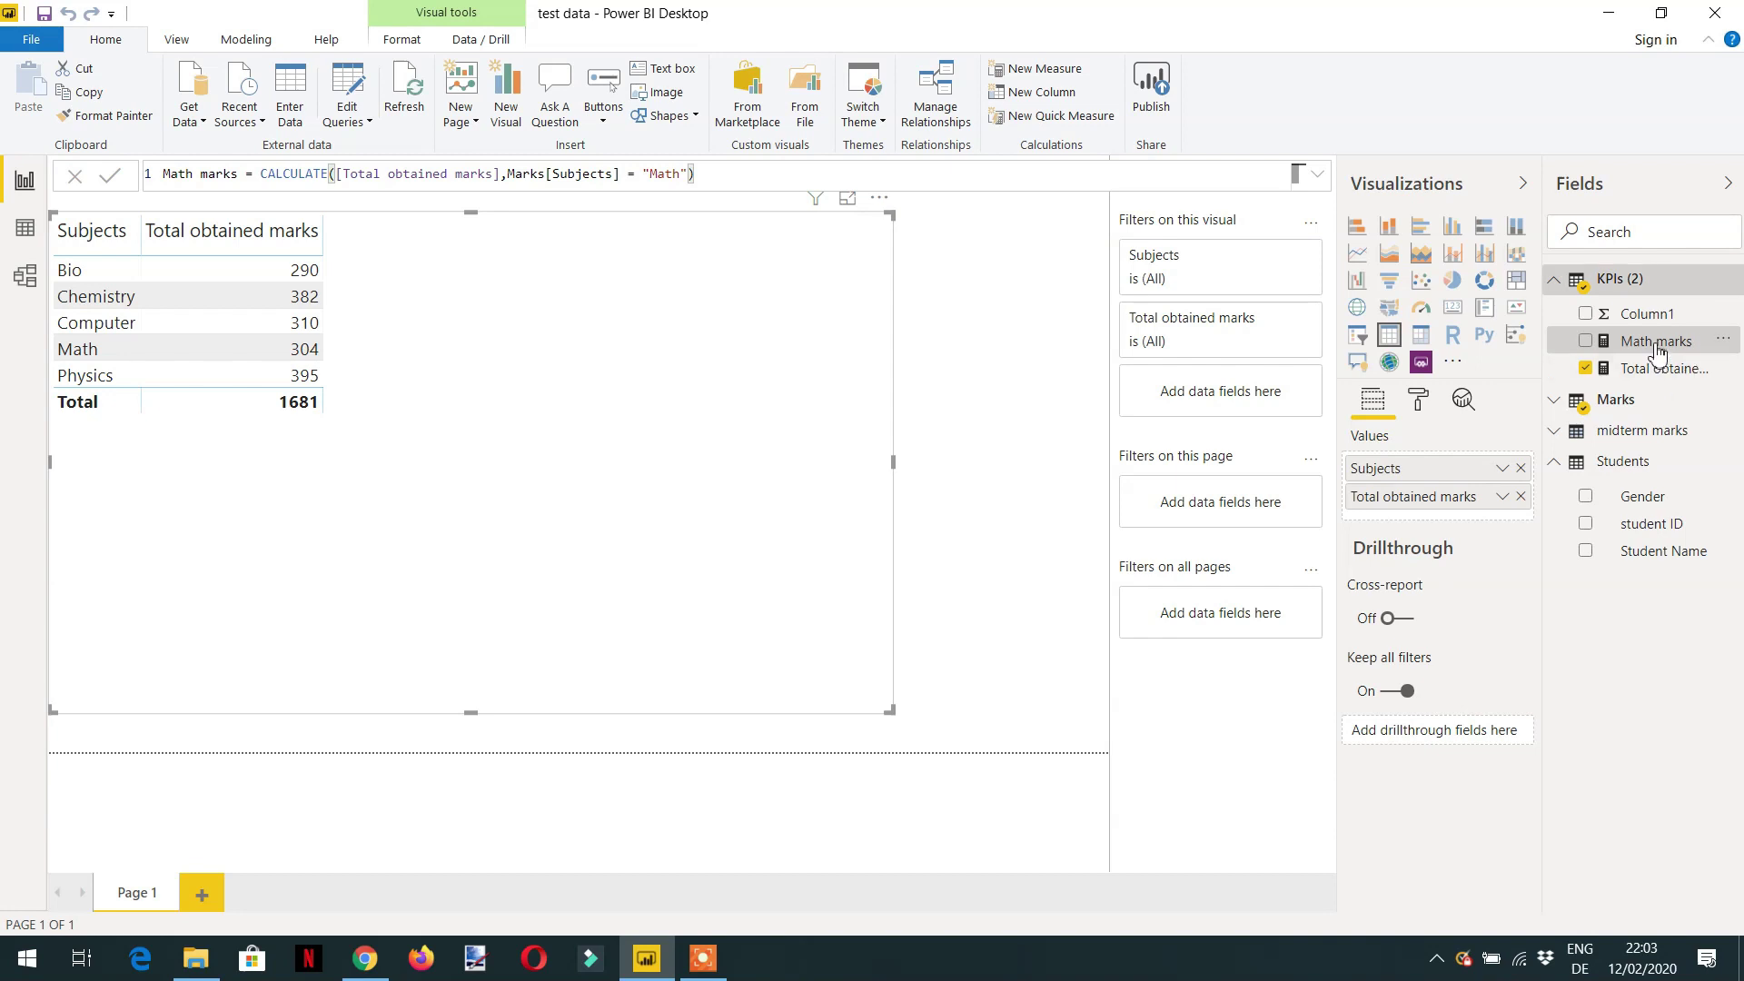
drag(1651, 346, 481, 388)
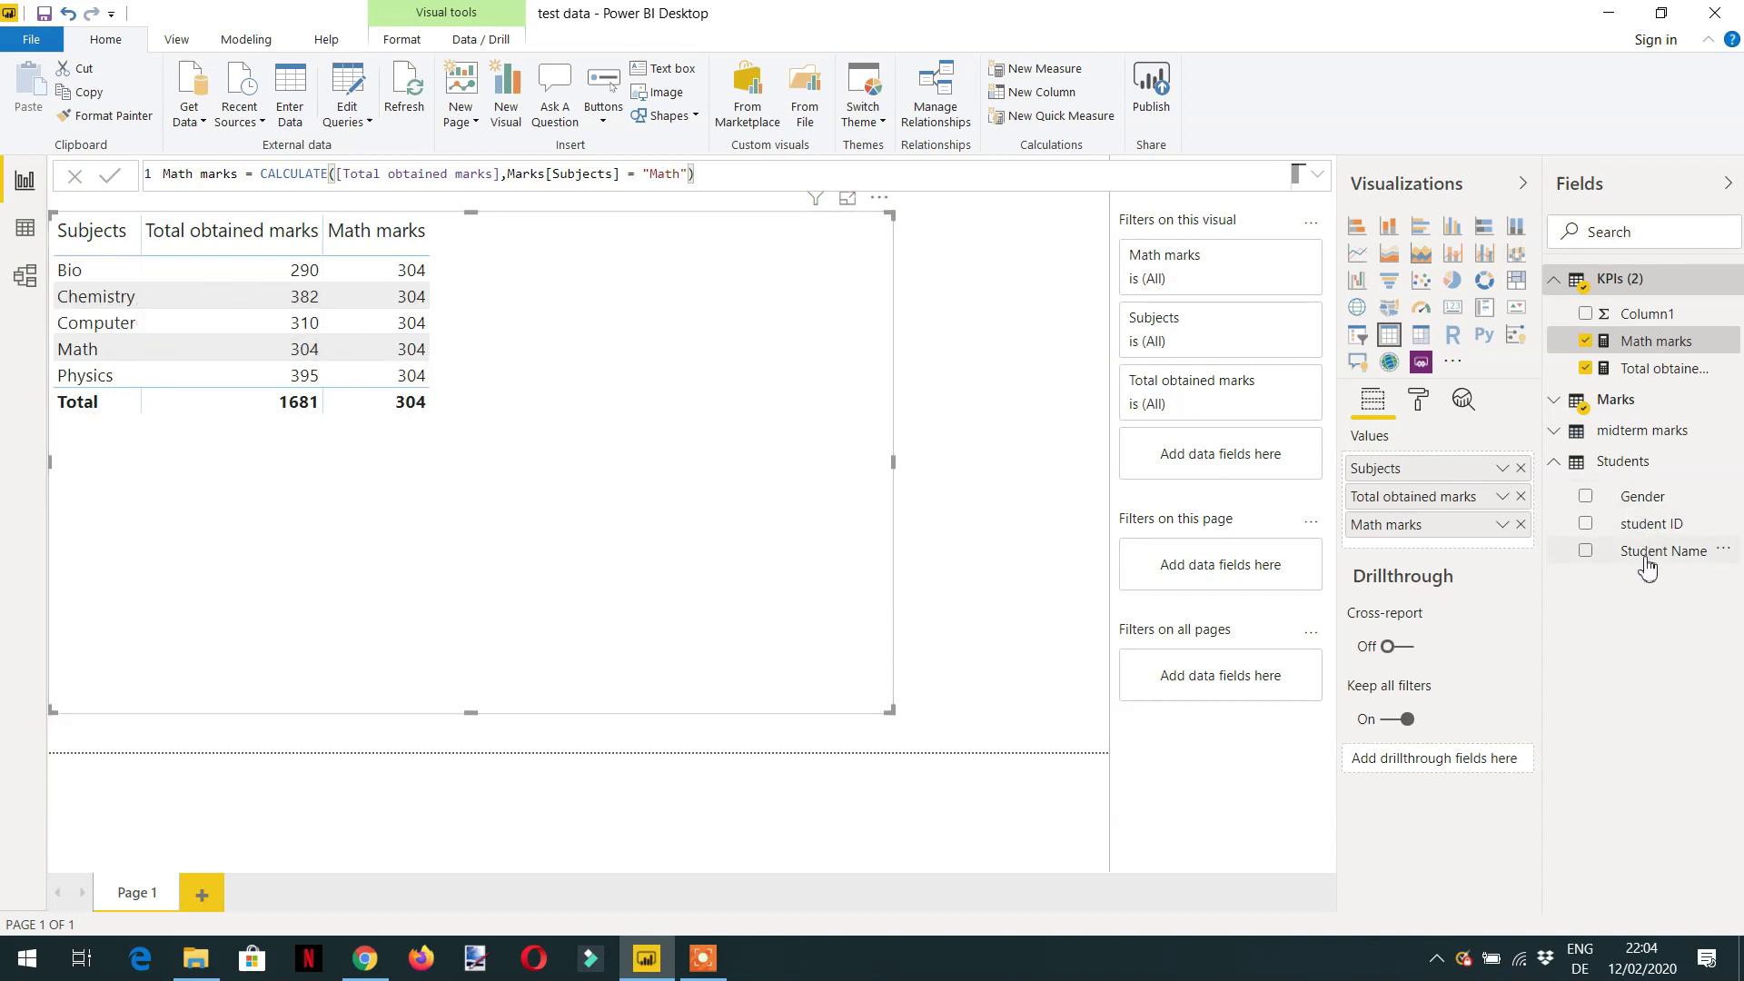
- Replace Subjects with Student Name as the table's first column beside Math marks
drag(1650, 552, 215, 488)
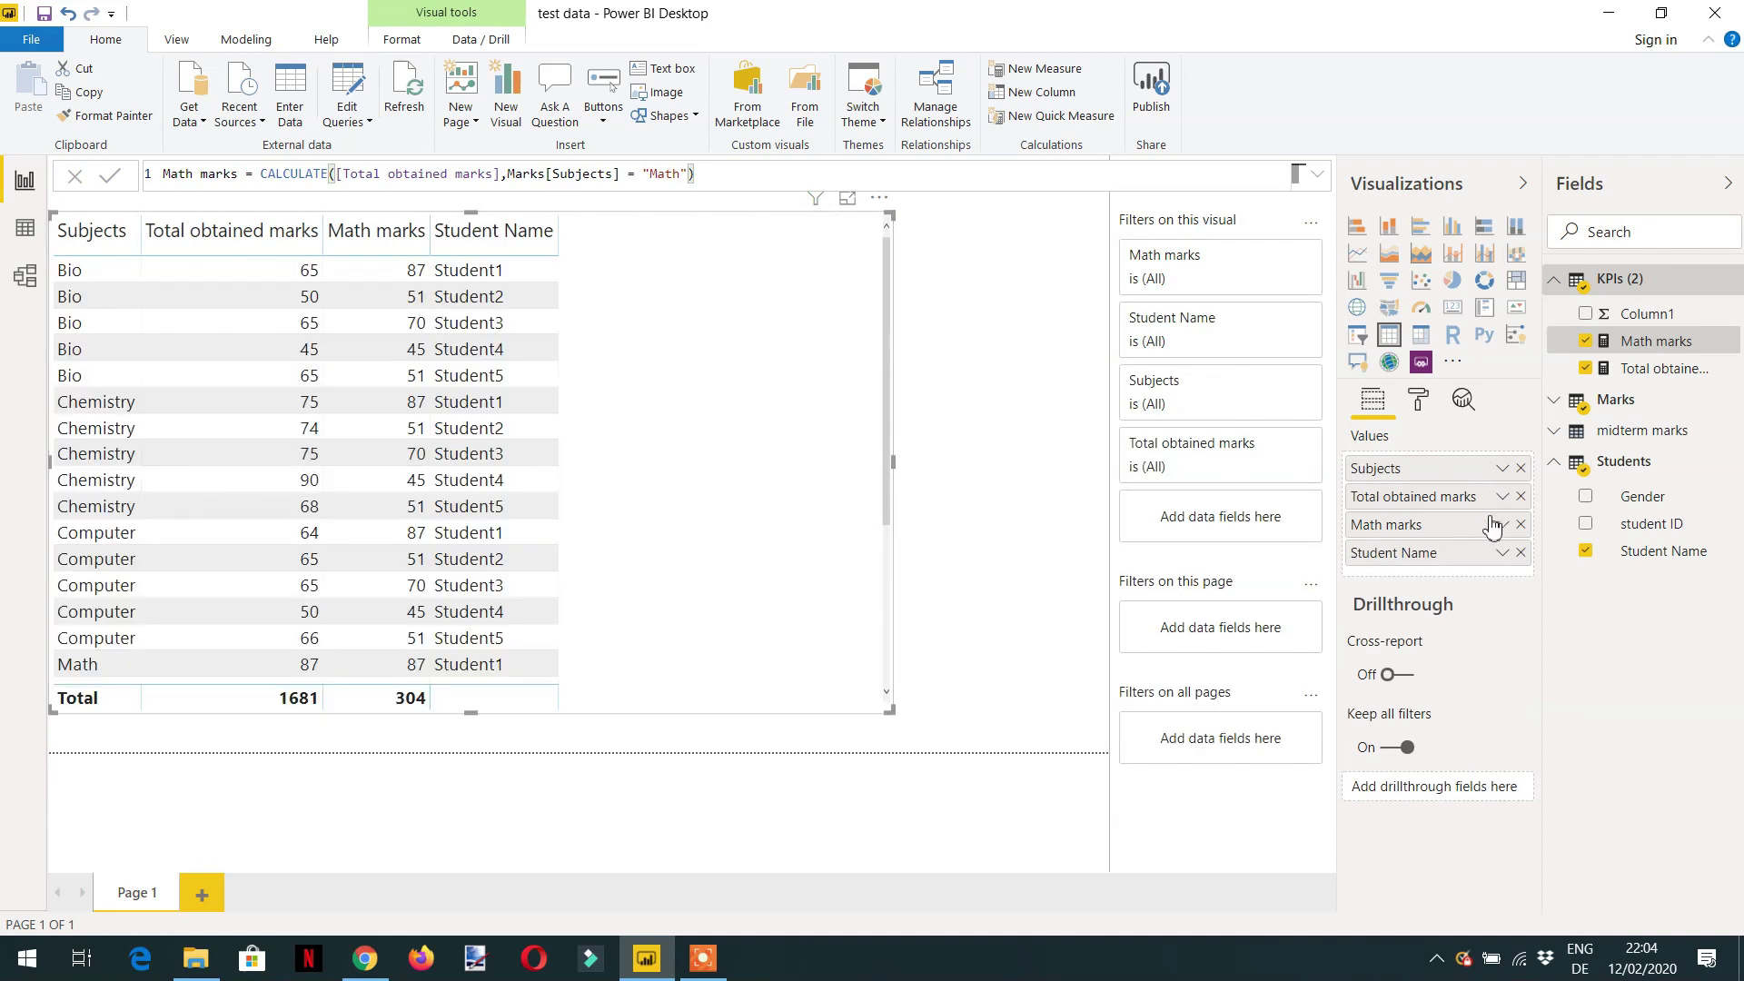
click(1522, 469)
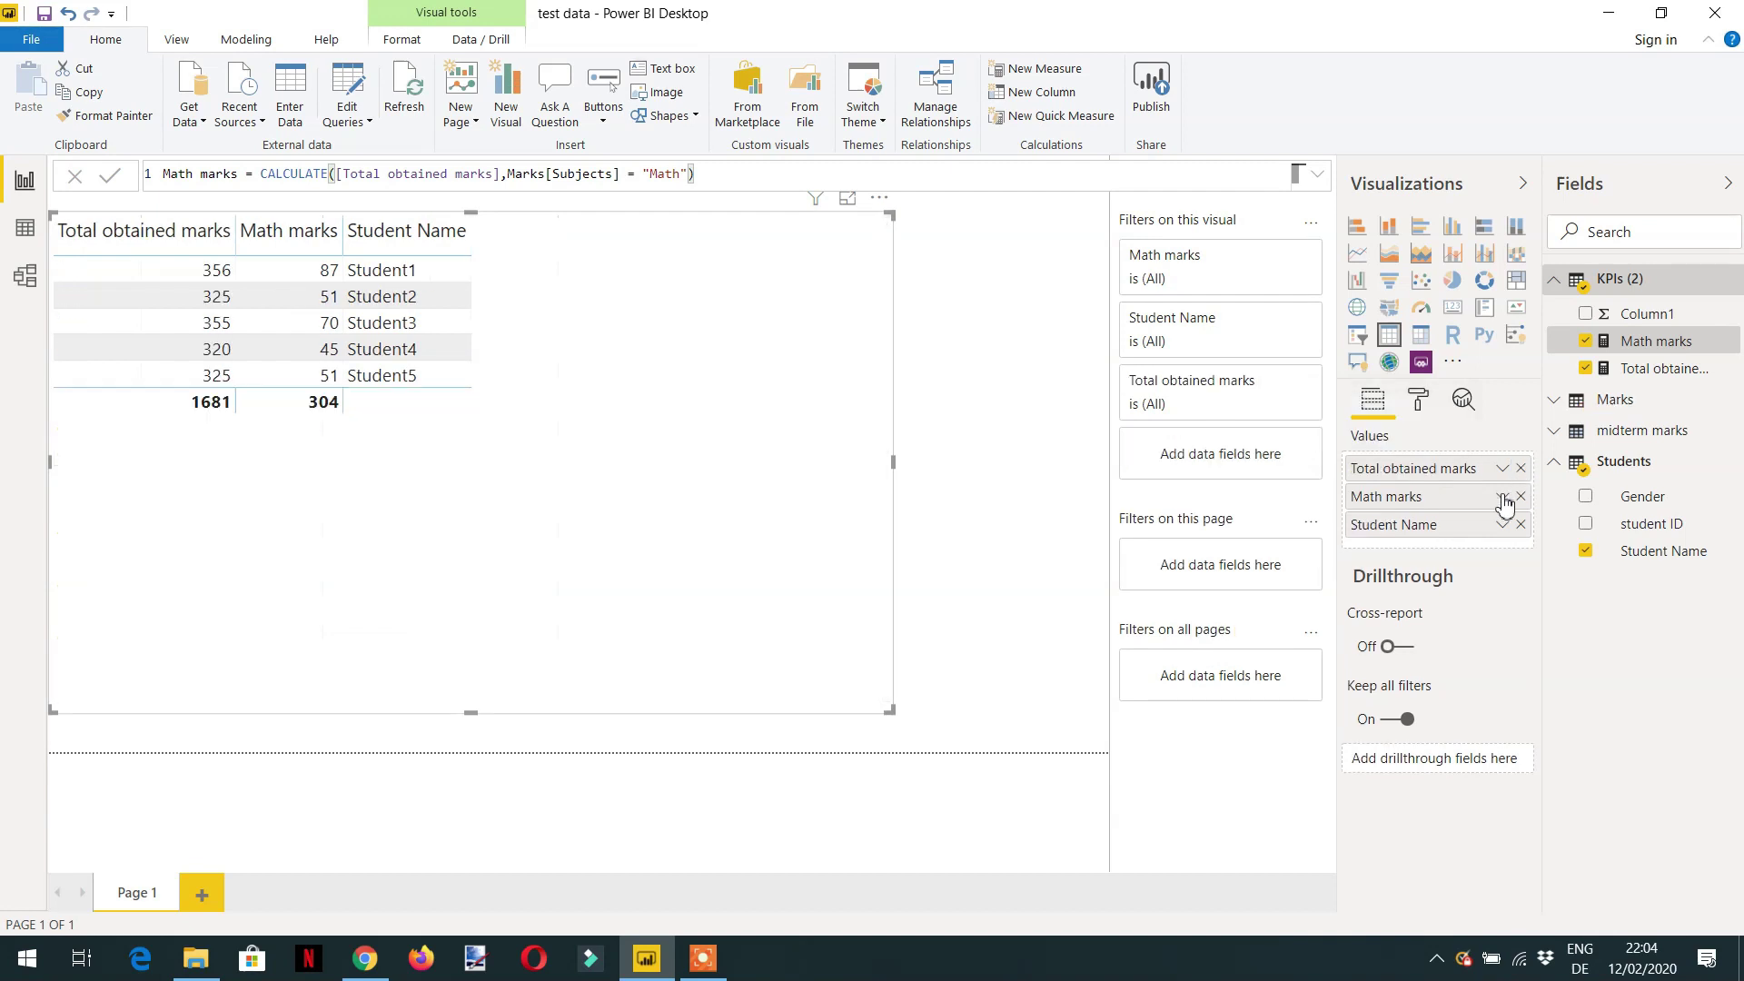
drag(1439, 525, 1442, 470)
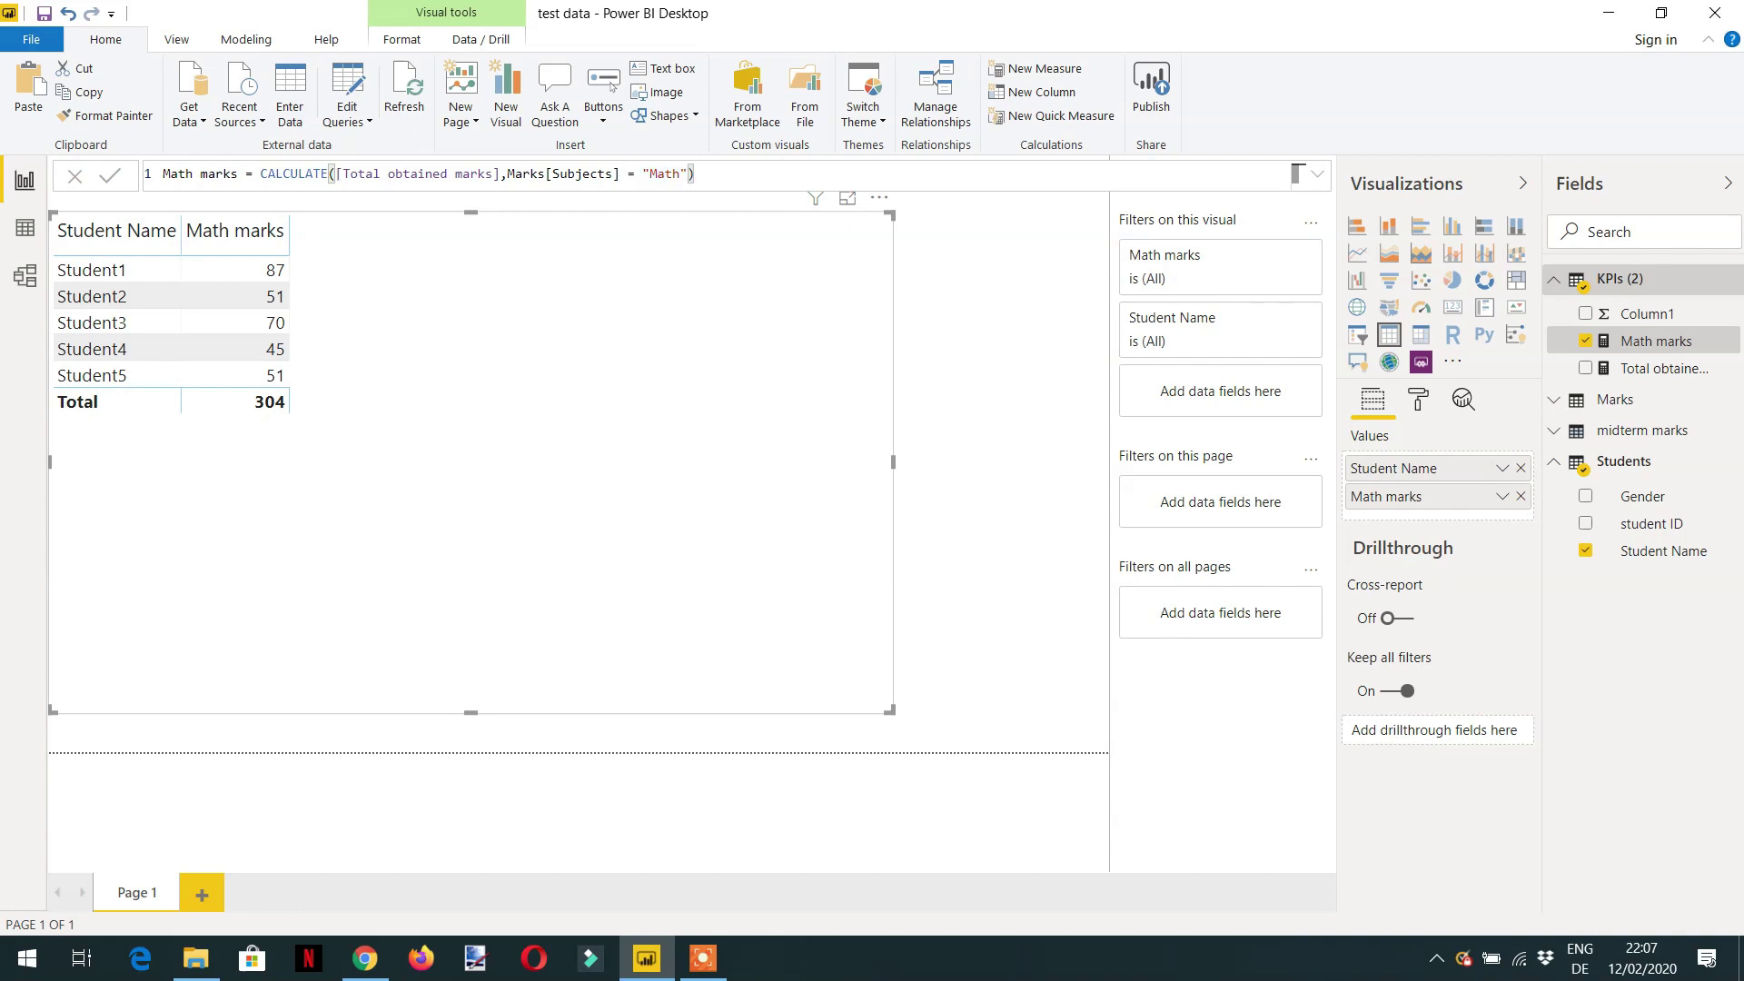
drag(693, 174, 275, 173)
click(695, 173)
drag(695, 173, 165, 174)
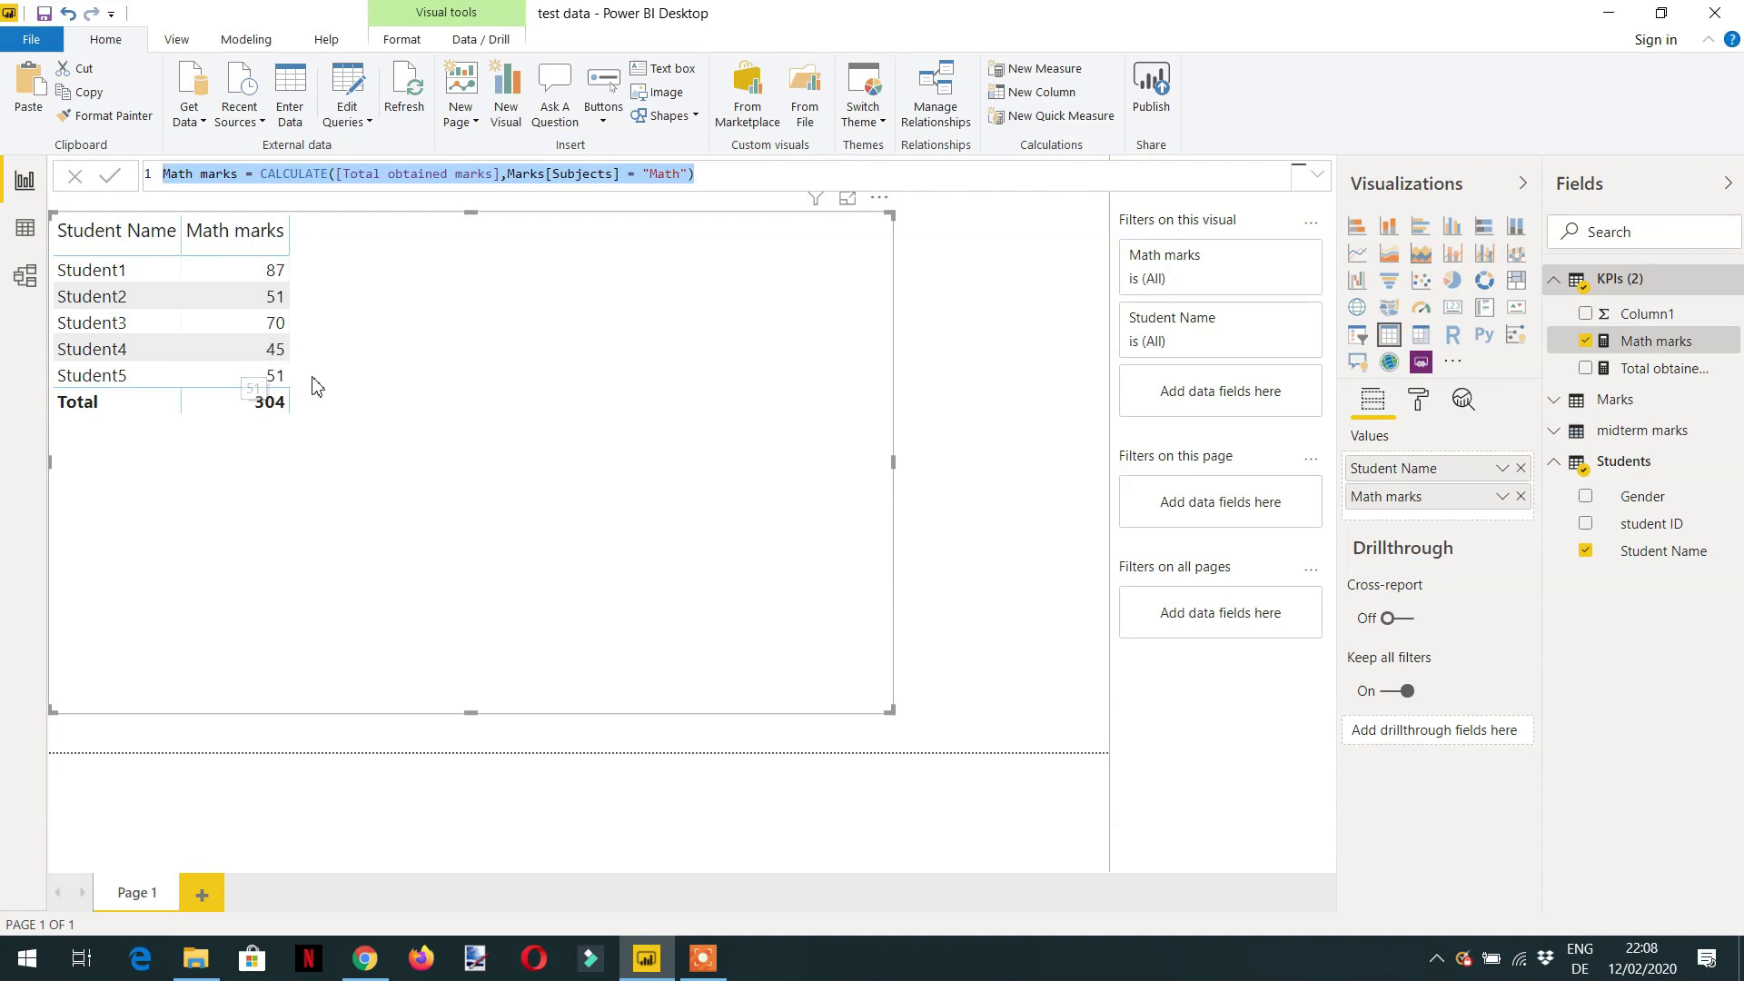
key(End)
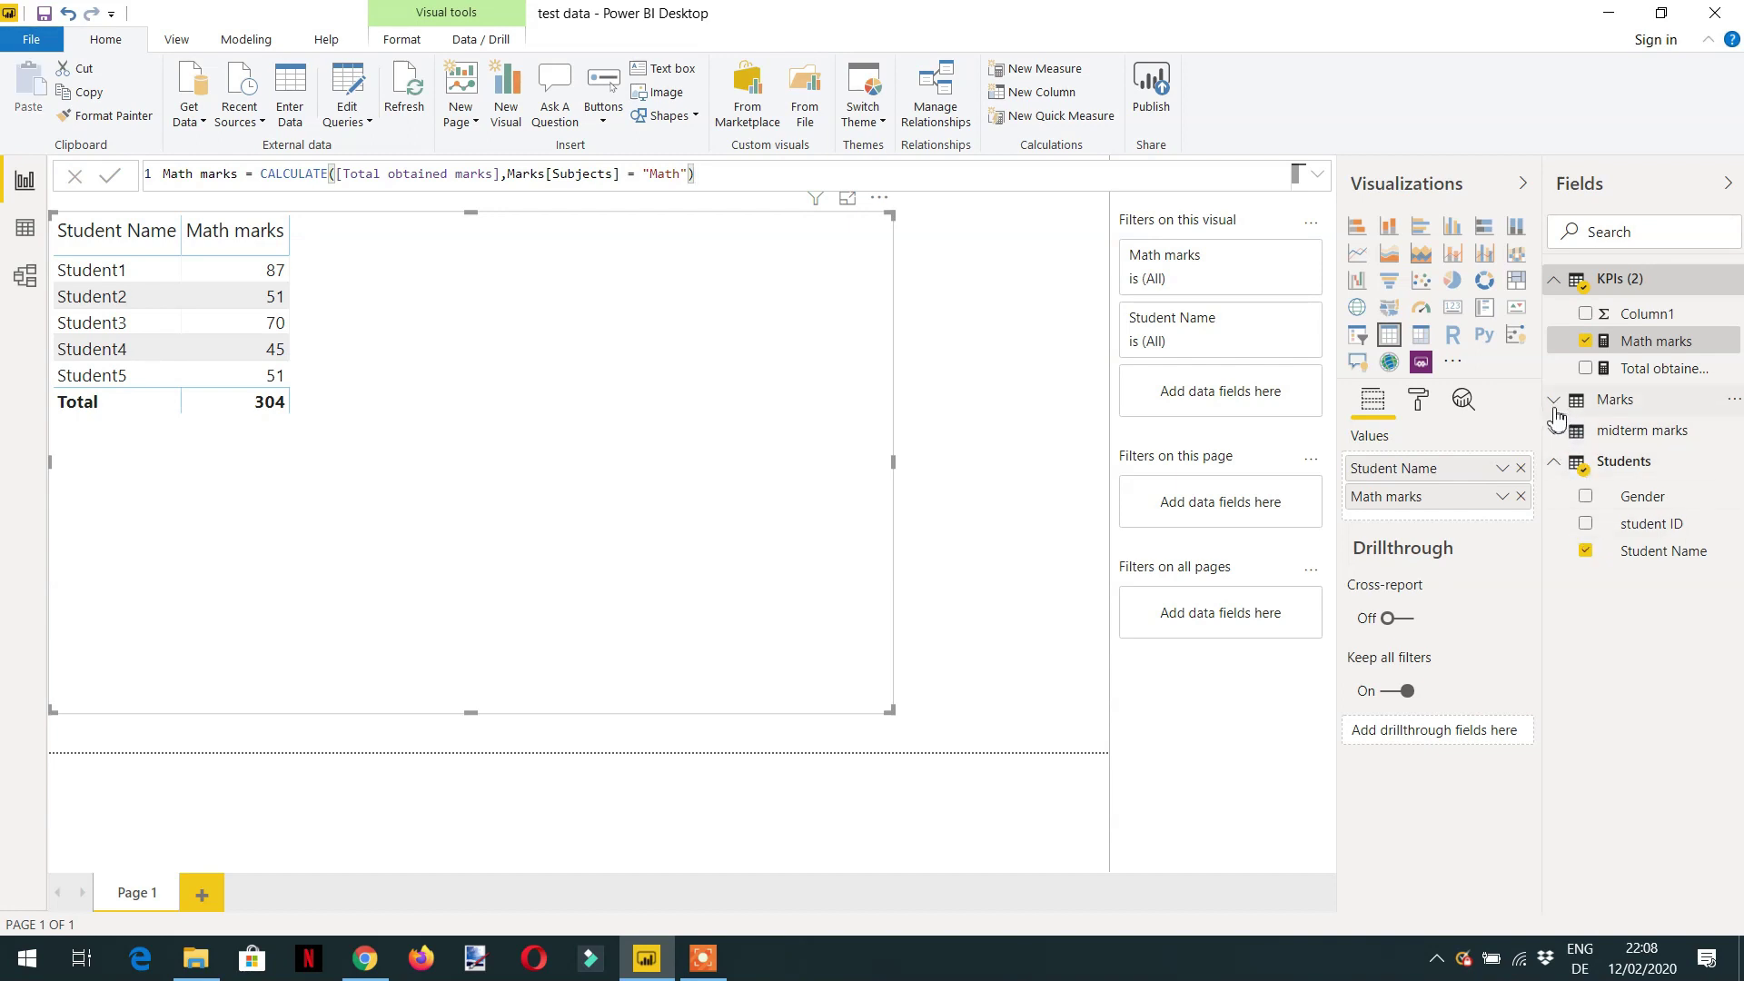
click(1554, 401)
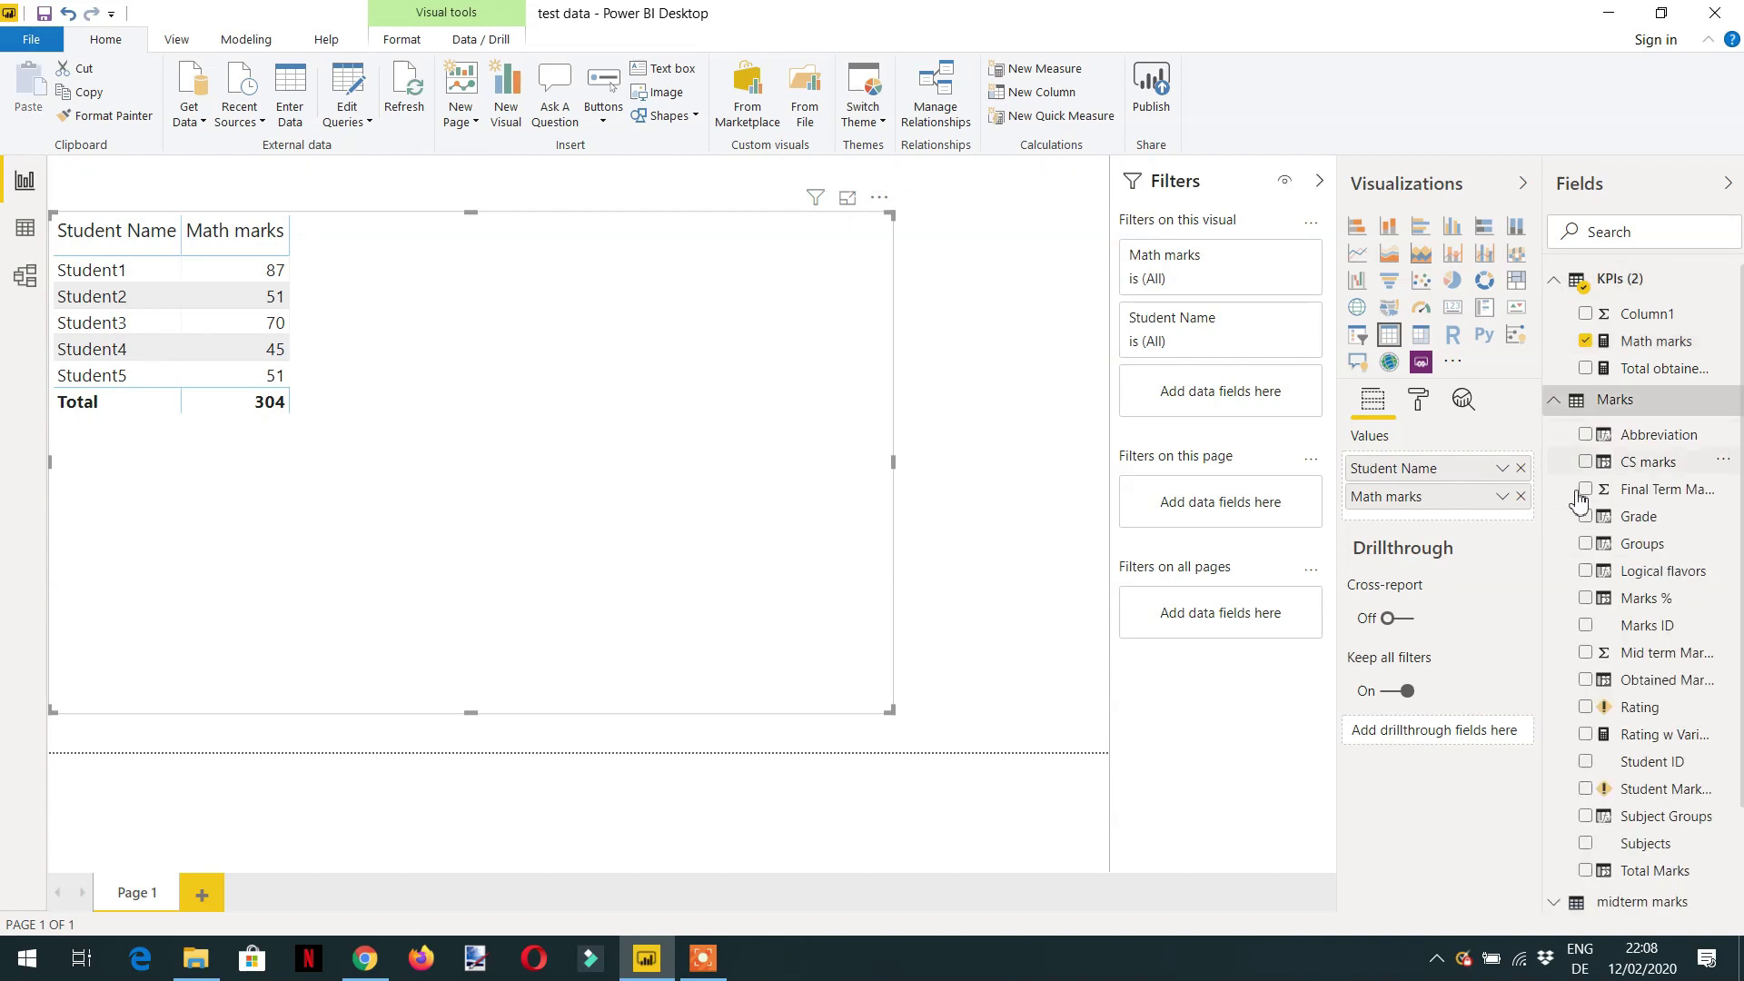
- Swap Student Name for Subjects, placed before Math marks, and view the Total obtained marks formula
click(1585, 844)
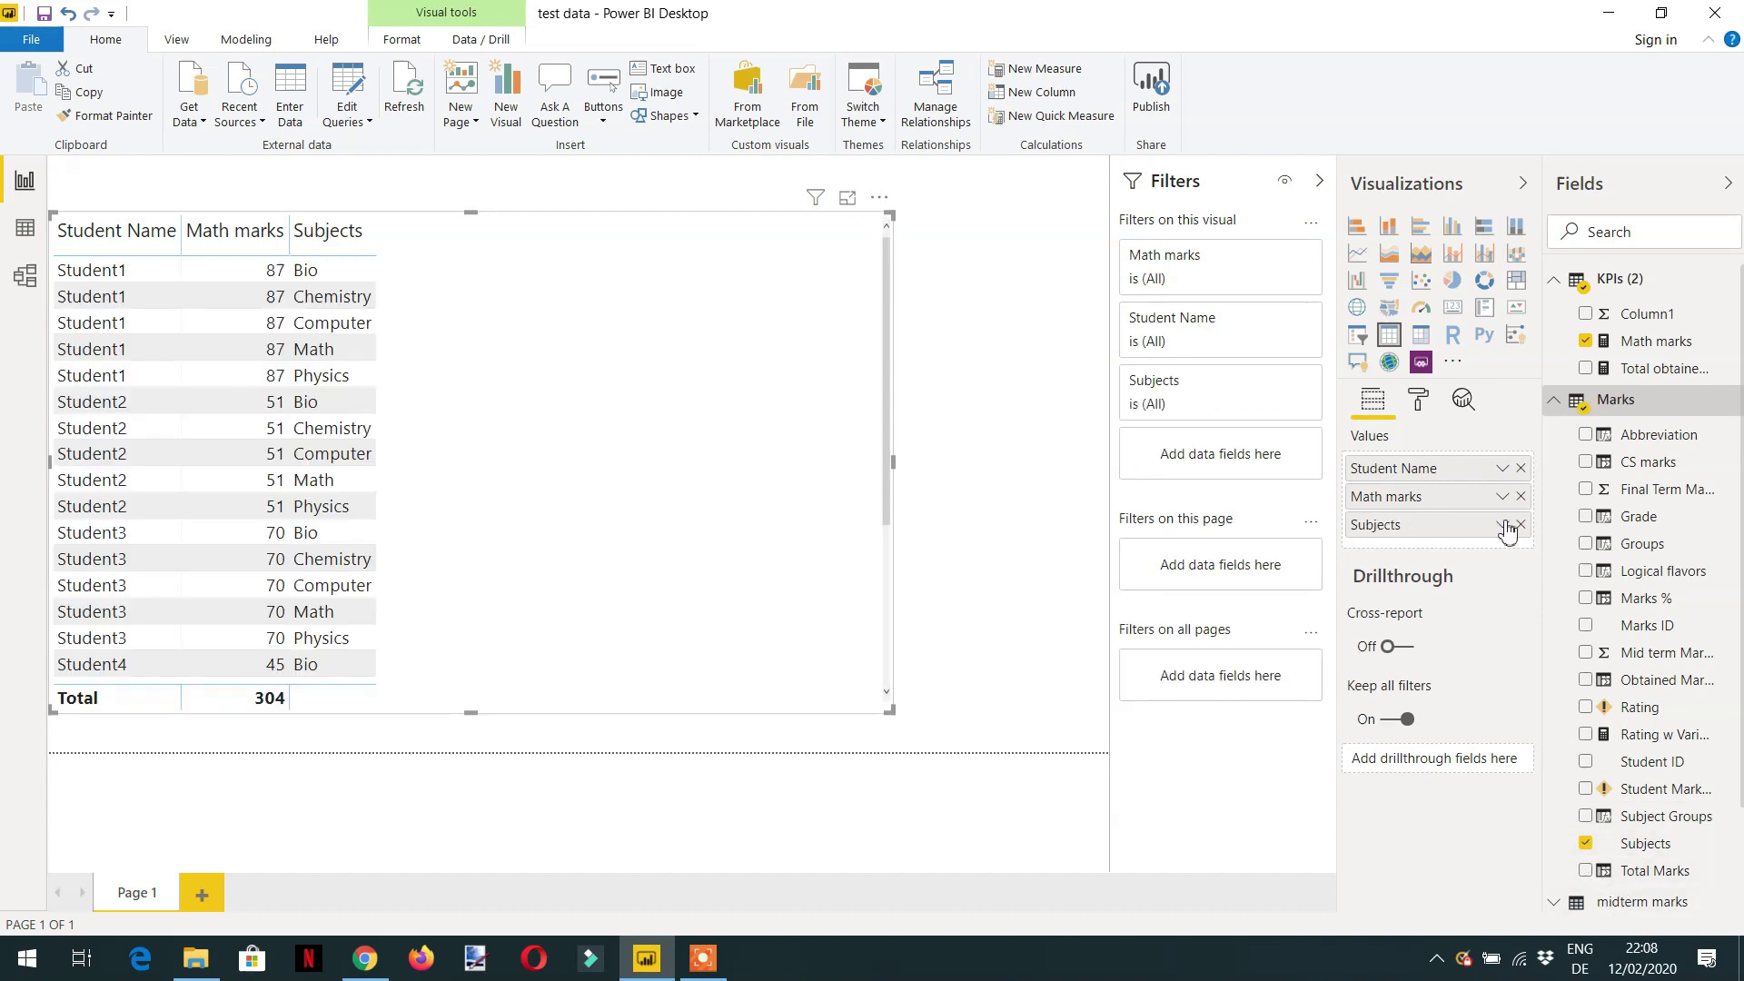
click(1520, 468)
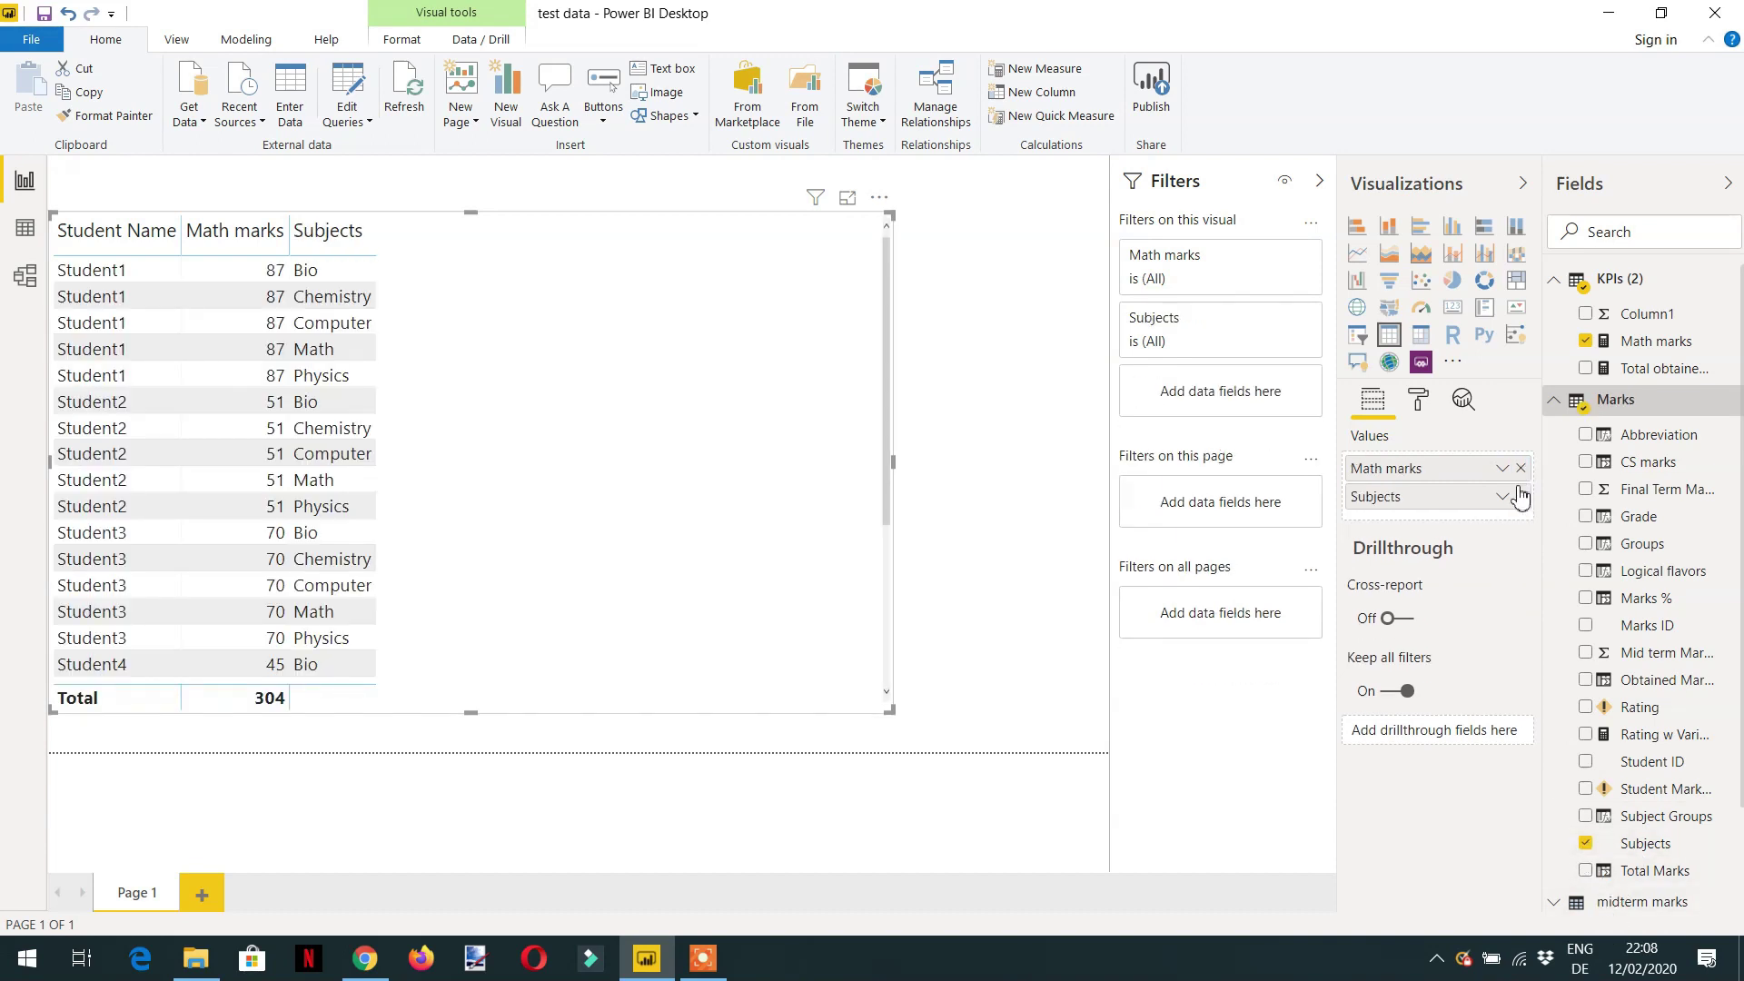
drag(1430, 498, 1425, 468)
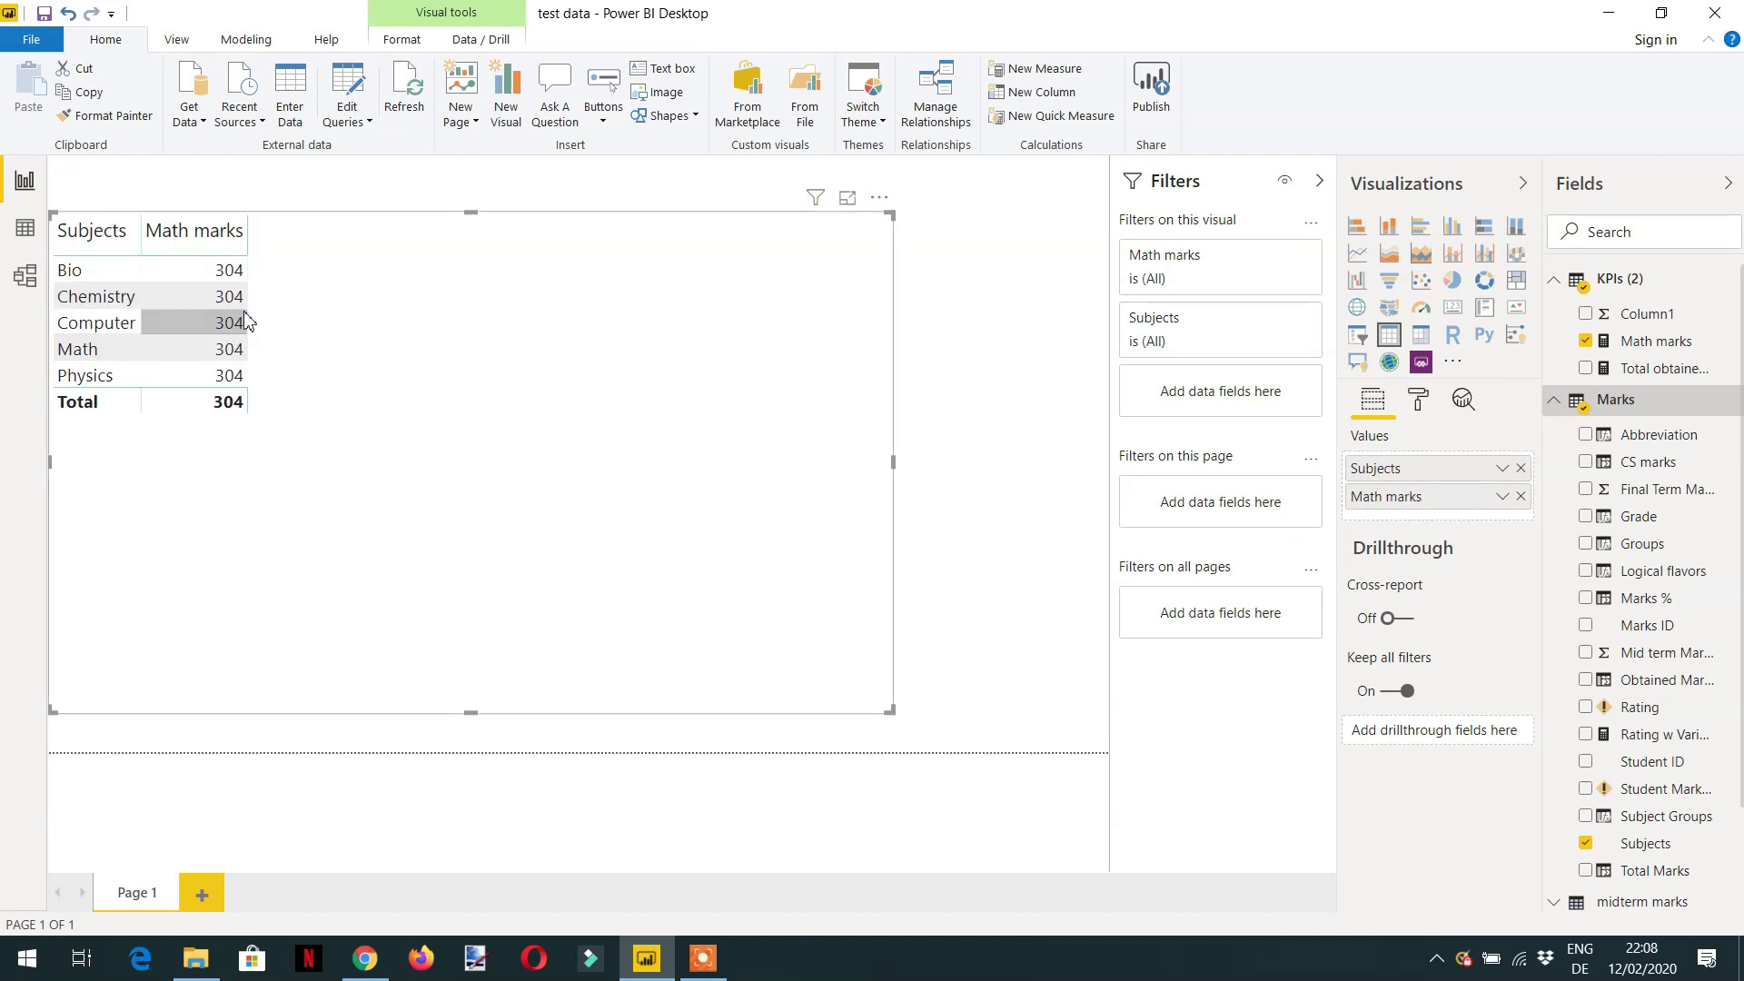
click(1660, 369)
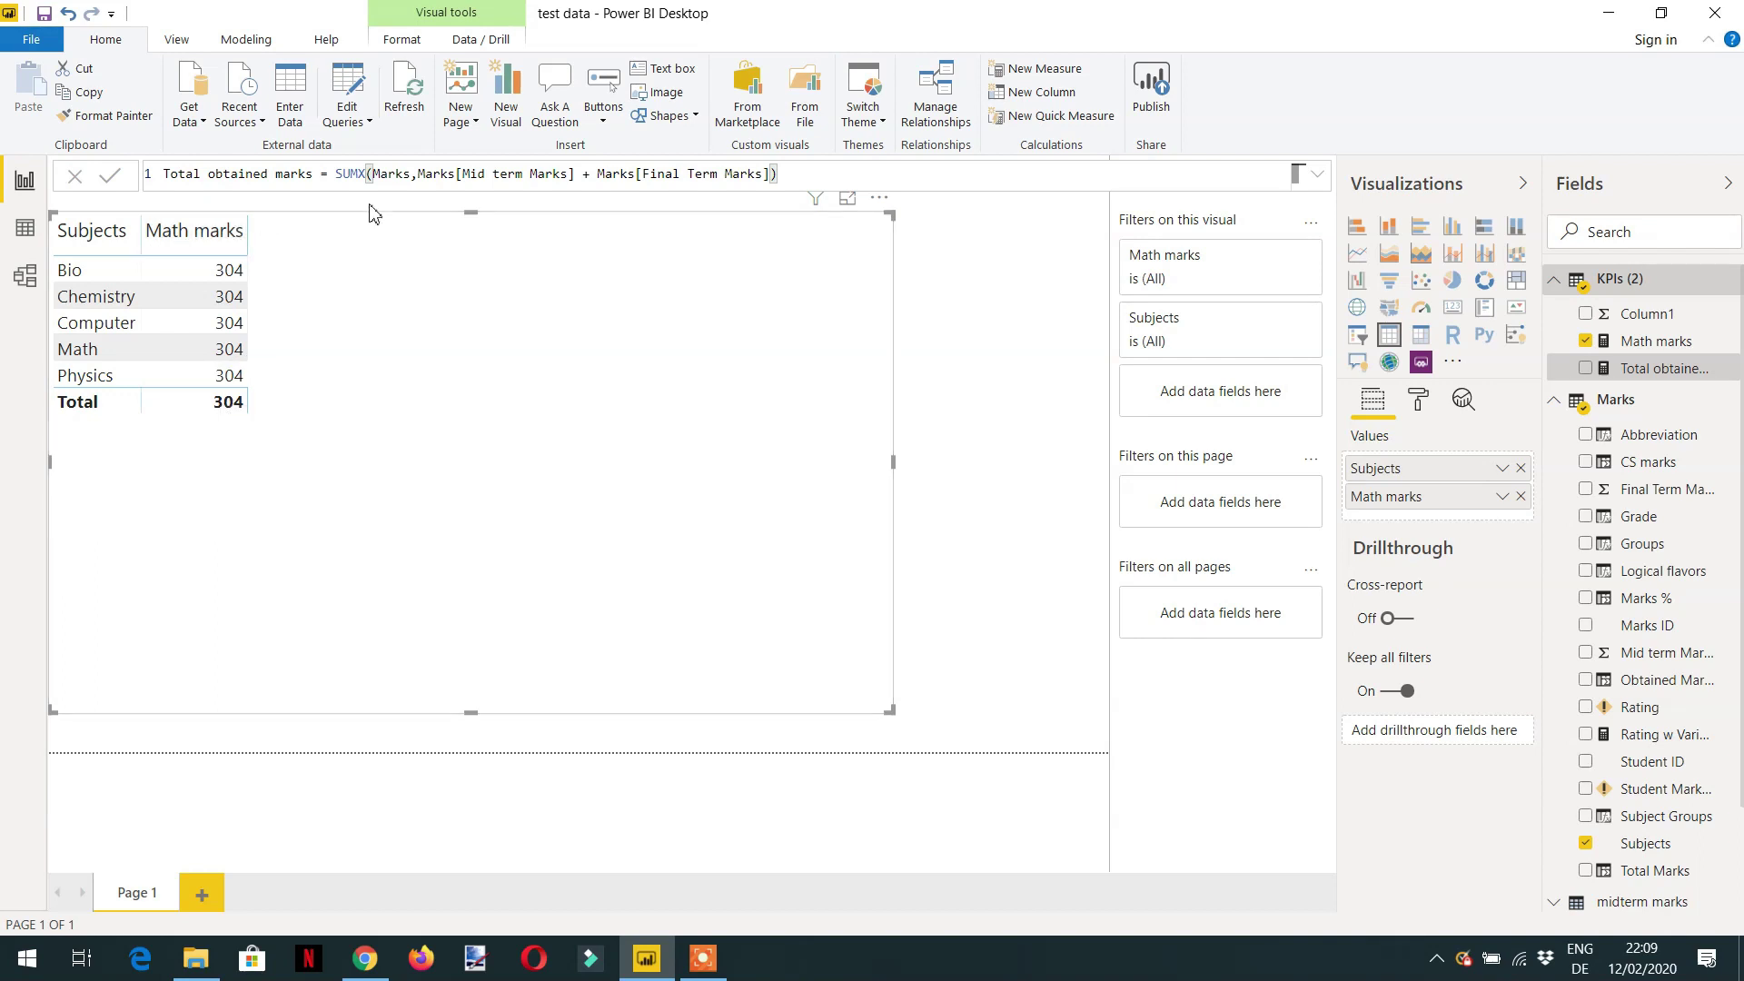
- Bring up the Math marks CALCULATE formula in the formula bar
click(1668, 346)
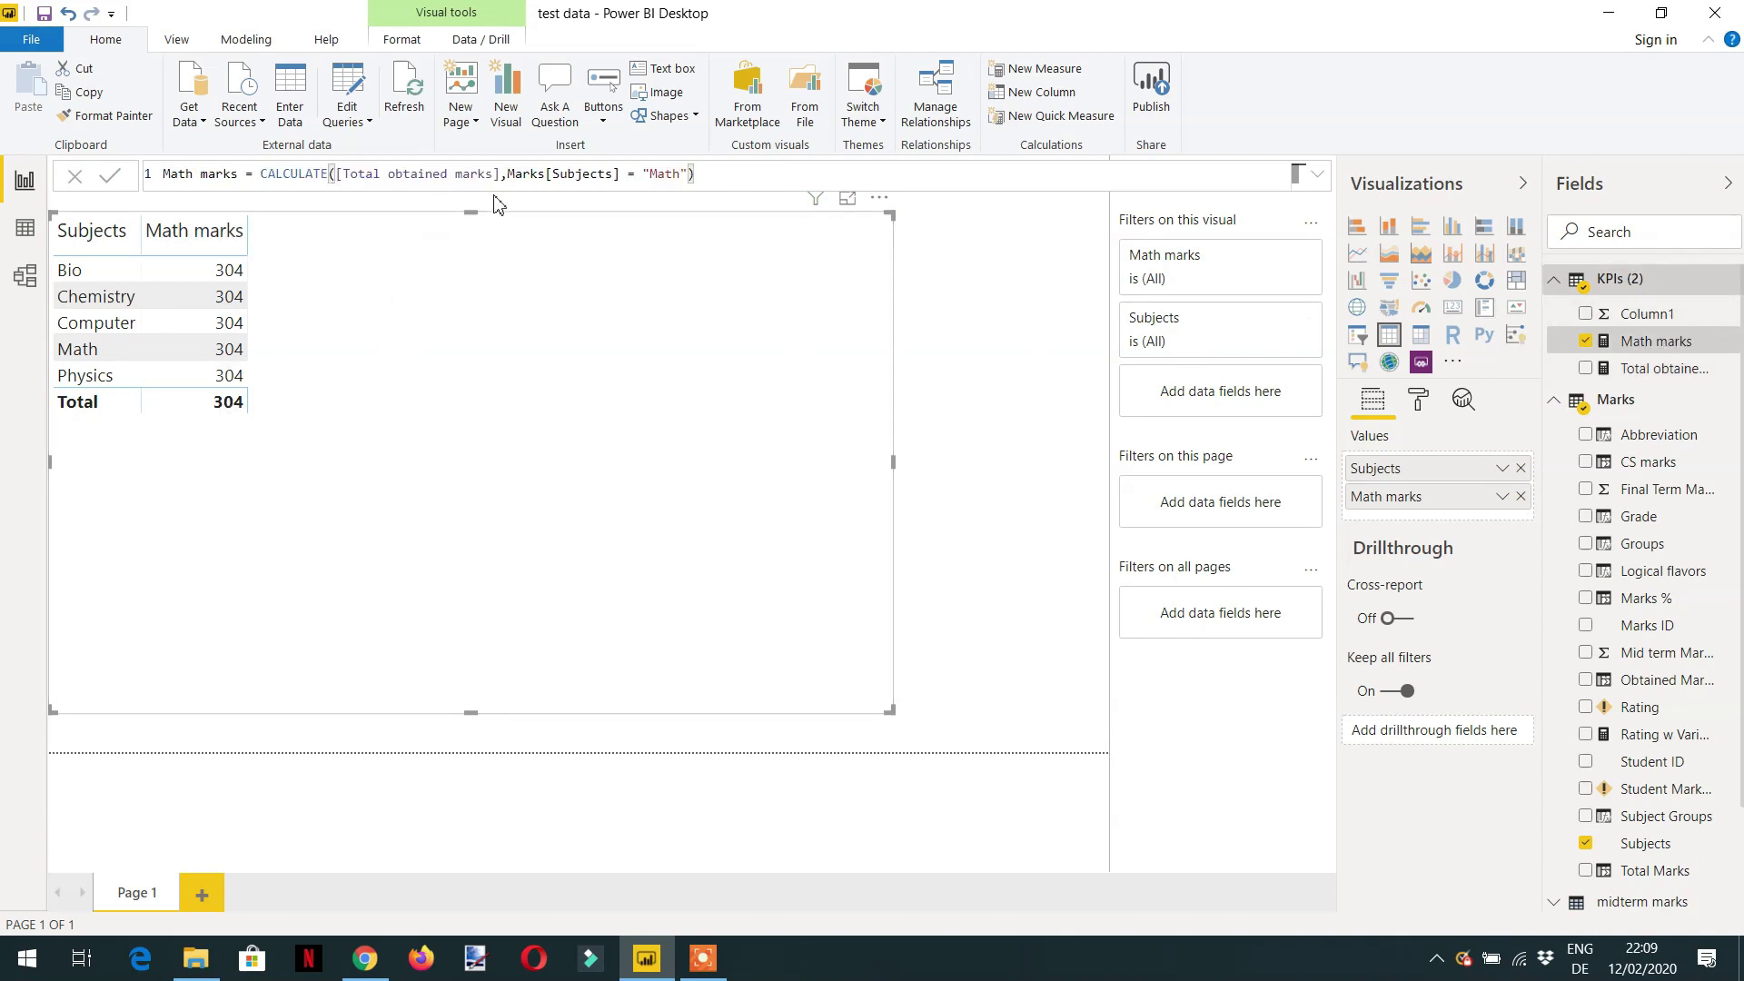